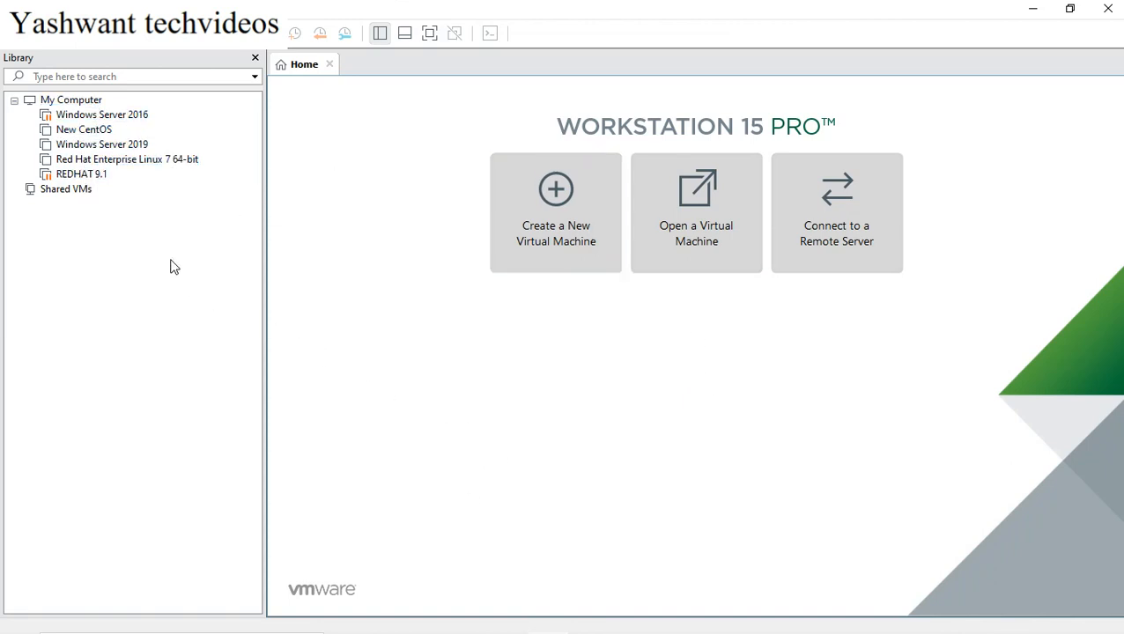
Remove the Windows Server 2019 virtual machine from the library without deleting its files.
click(77, 146)
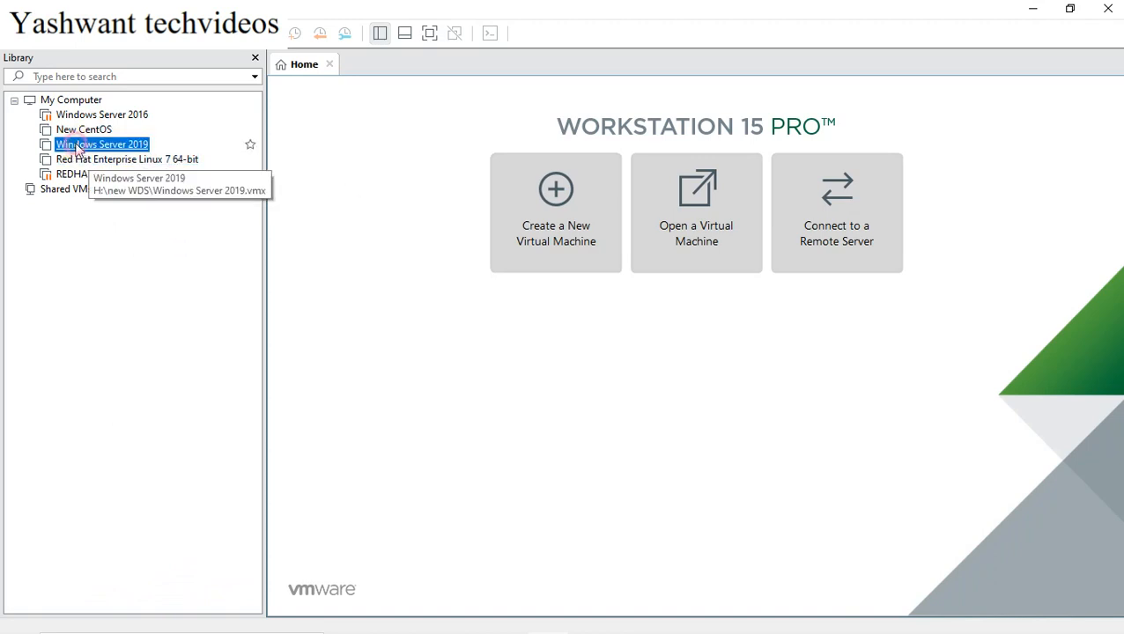
right_click(77, 147)
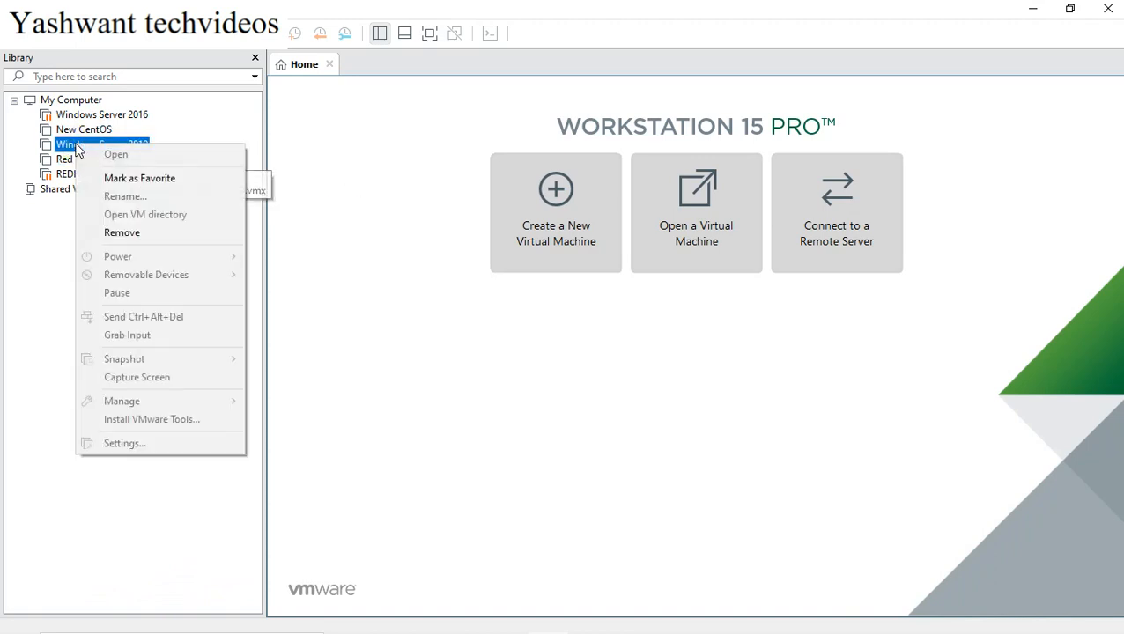
click(120, 235)
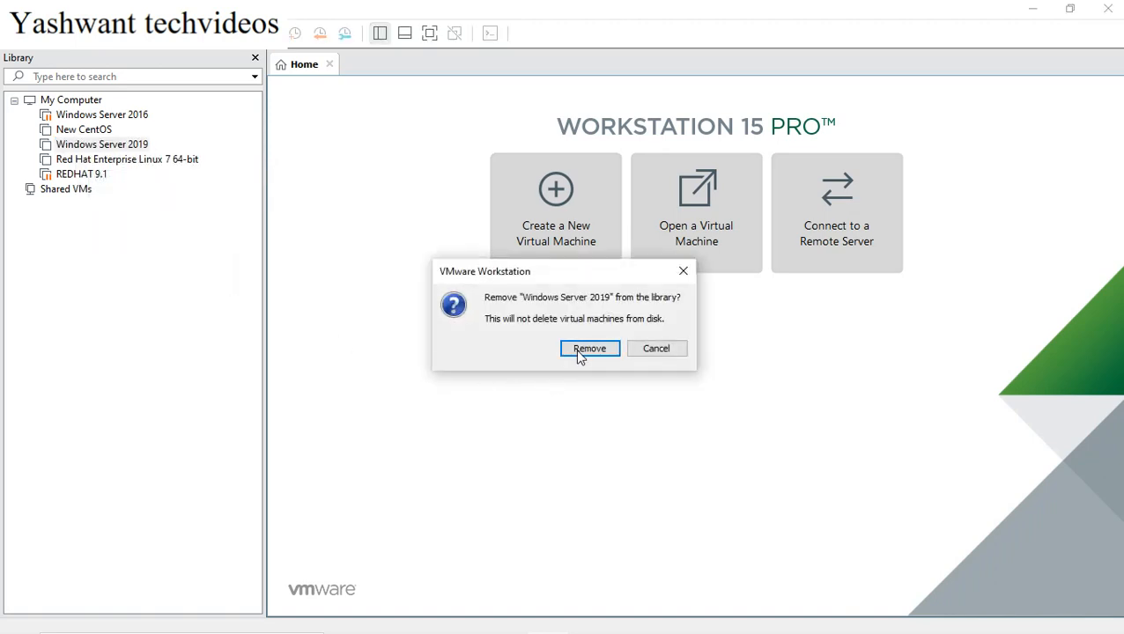
click(589, 349)
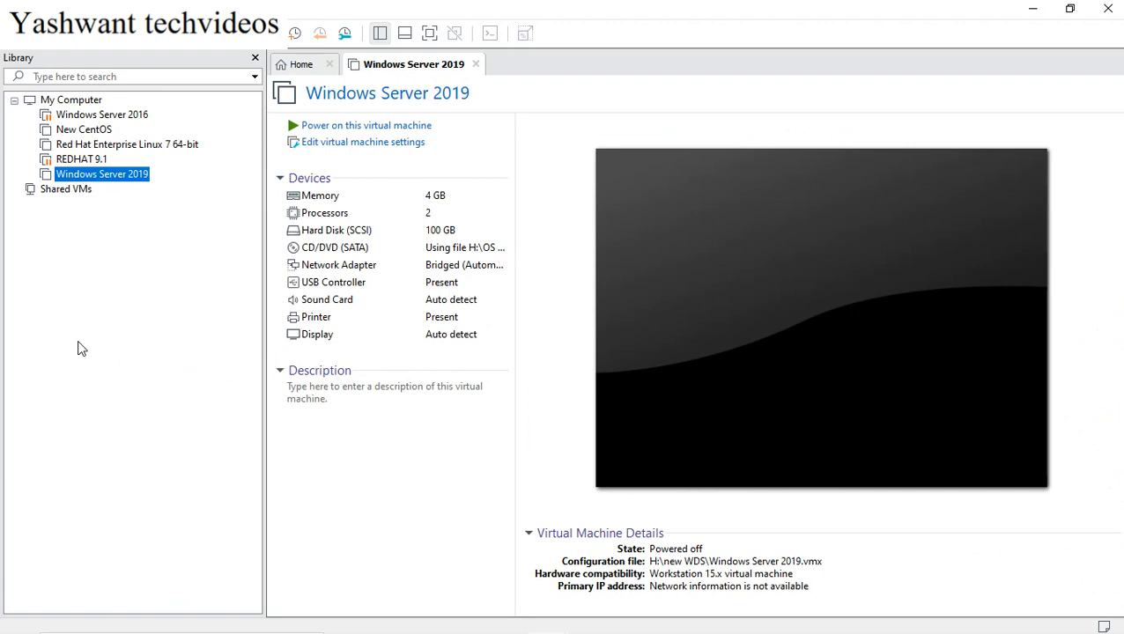
right_click(405, 70)
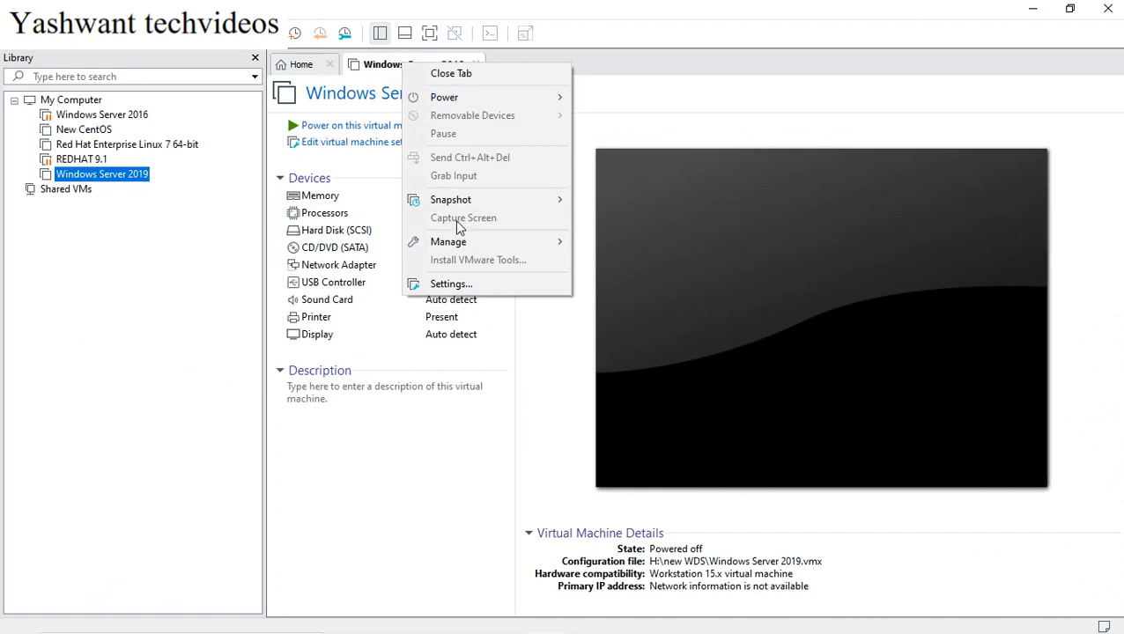
mouse_move(485, 241)
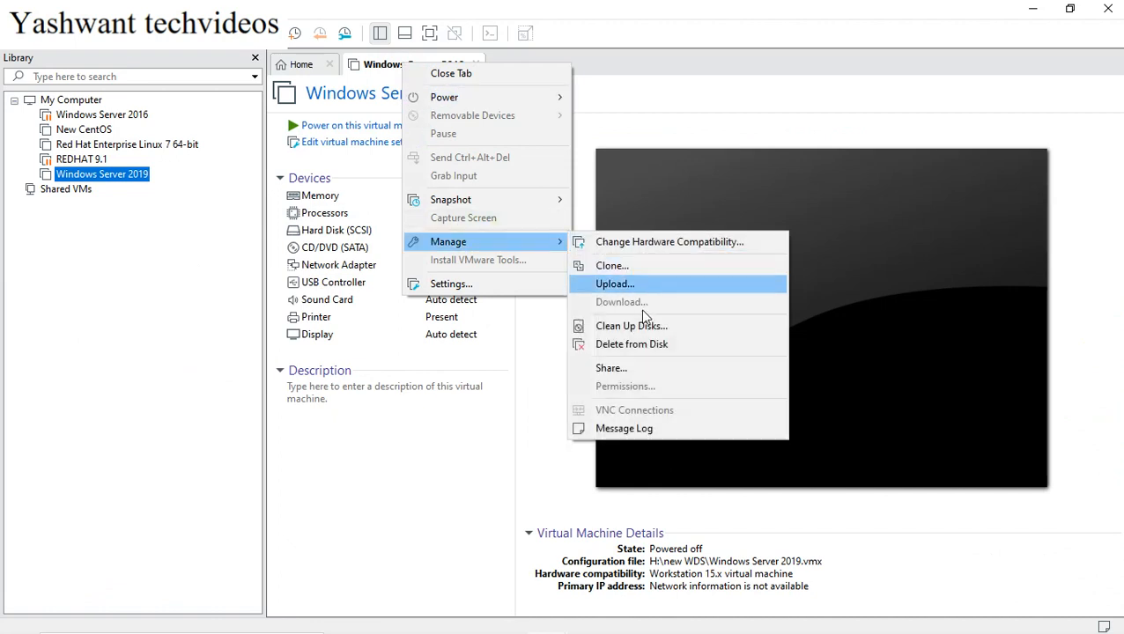
click(650, 352)
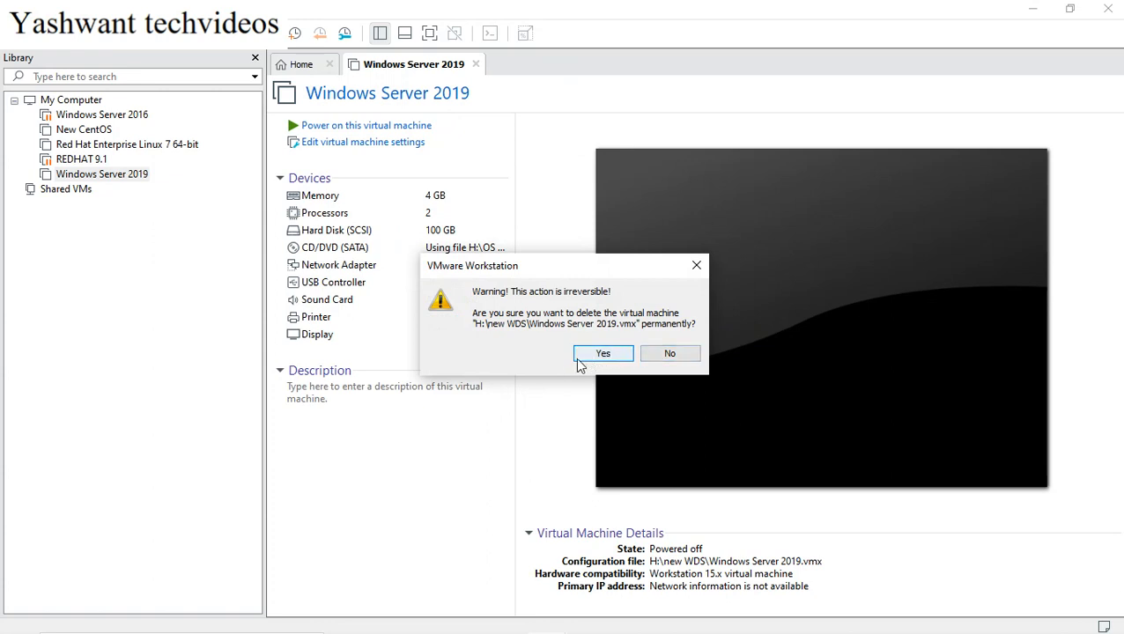
click(672, 354)
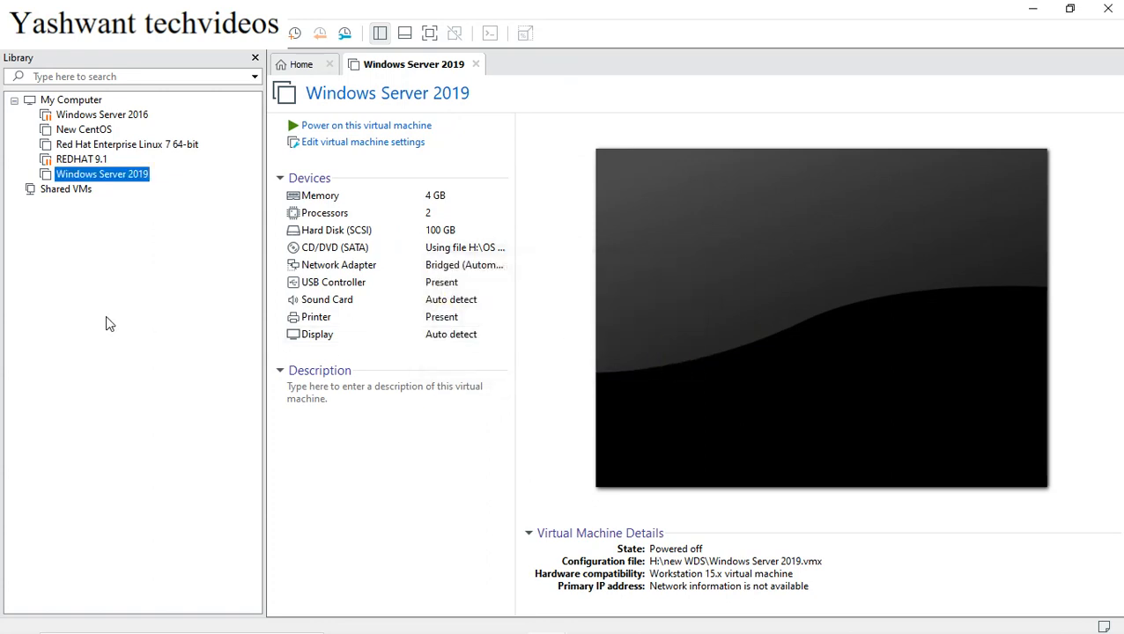
Open the Windows Server 2016 virtual machine and permanently delete it from disk.
click(82, 121)
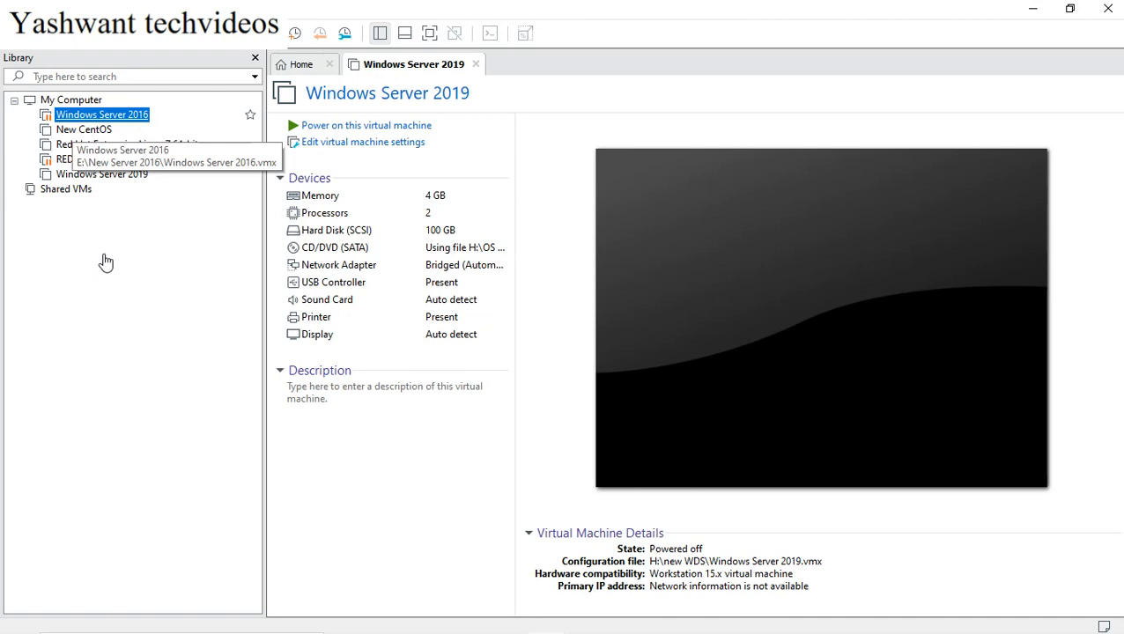
key(alt+f)
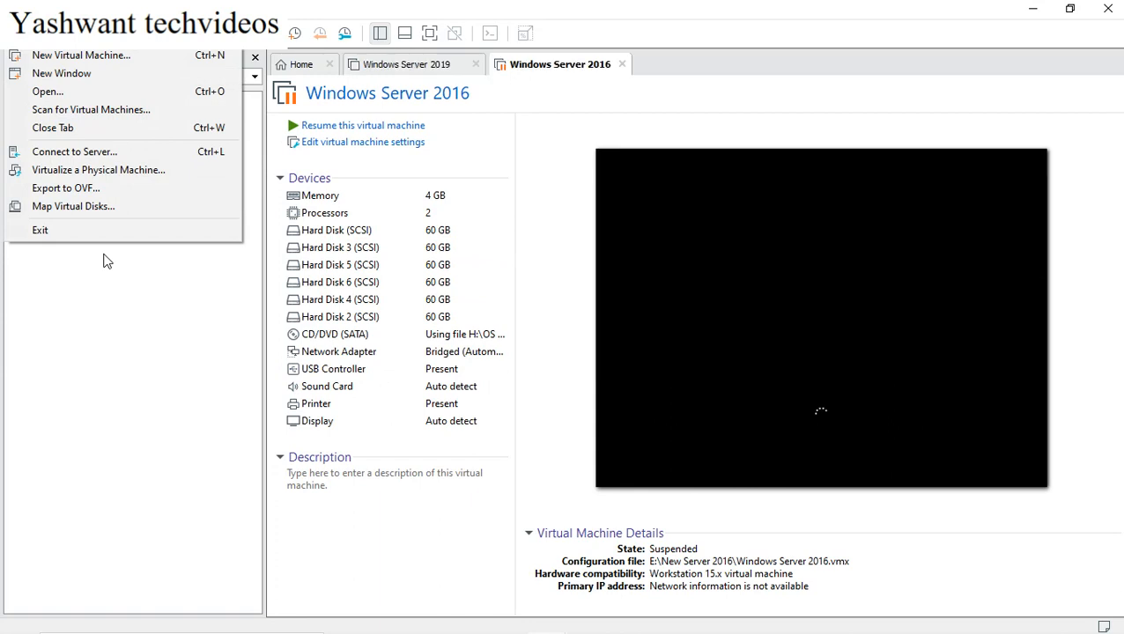
click(138, 321)
click(536, 71)
right_click(538, 74)
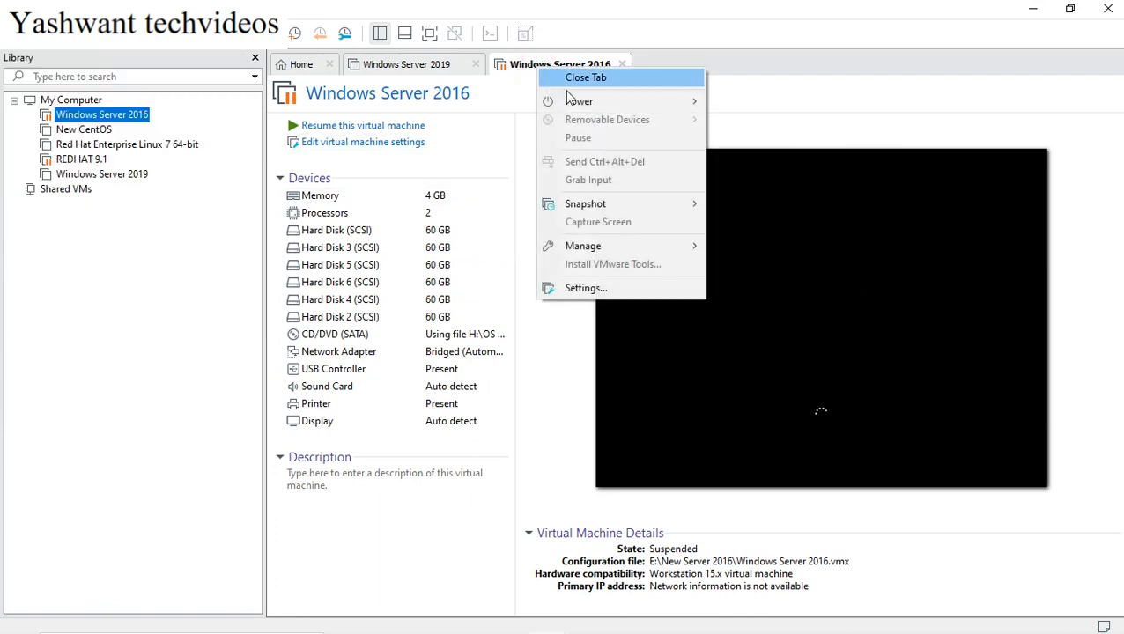
mouse_move(622, 252)
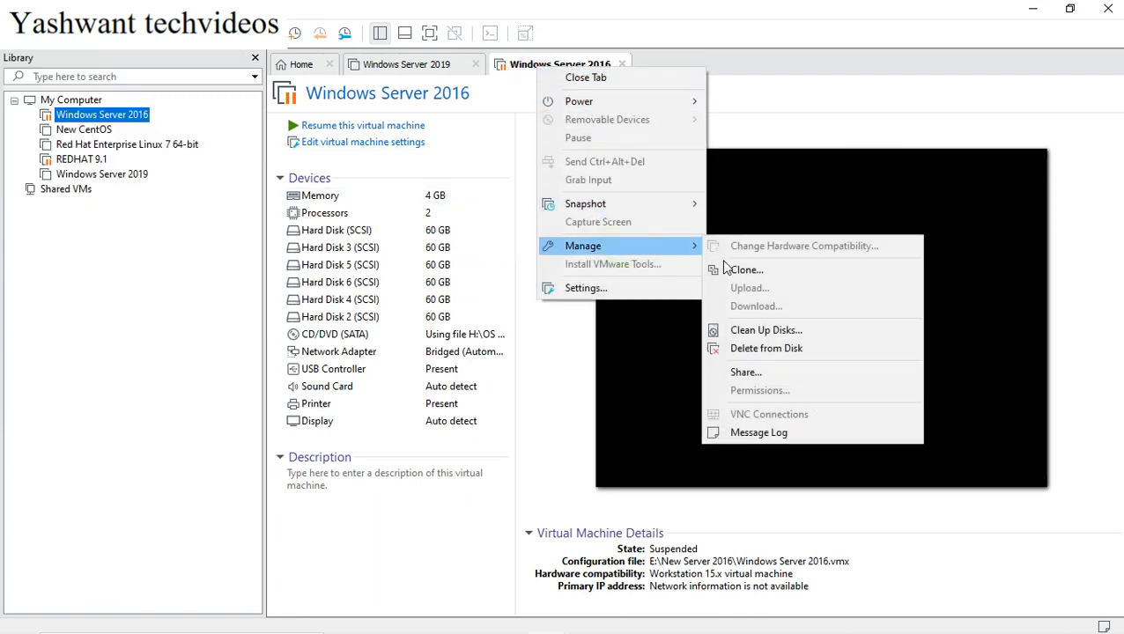
click(796, 350)
click(582, 359)
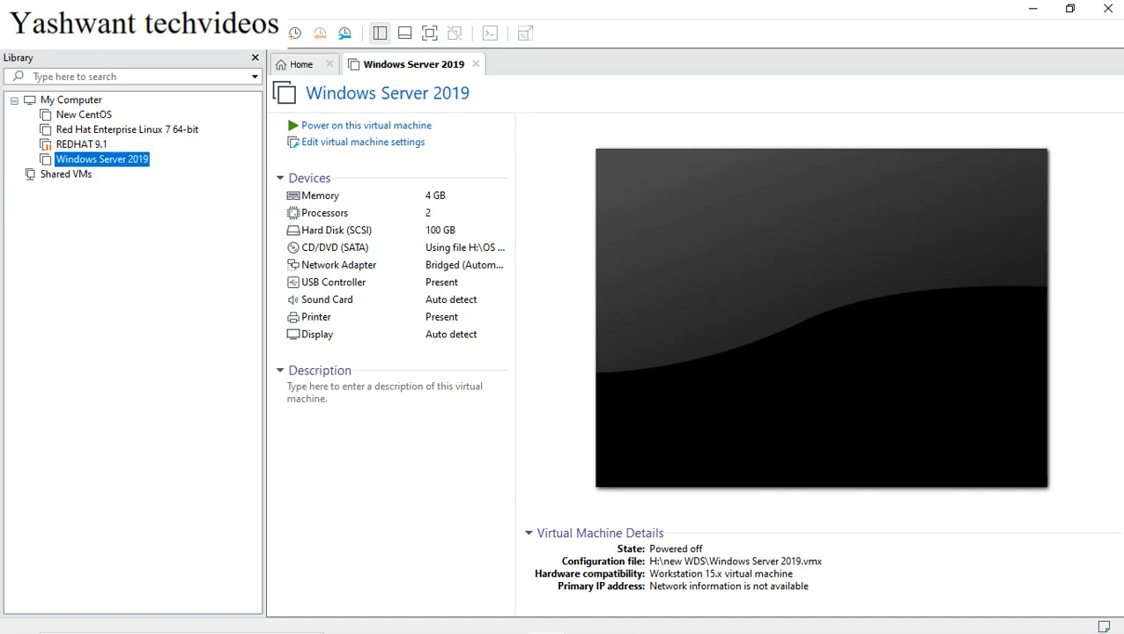
Start a new virtual machine and choose the installer disc image 2019_SERVER_EVAL_x64FRE_en-us_1 from the OS Images folder.
click(20, 39)
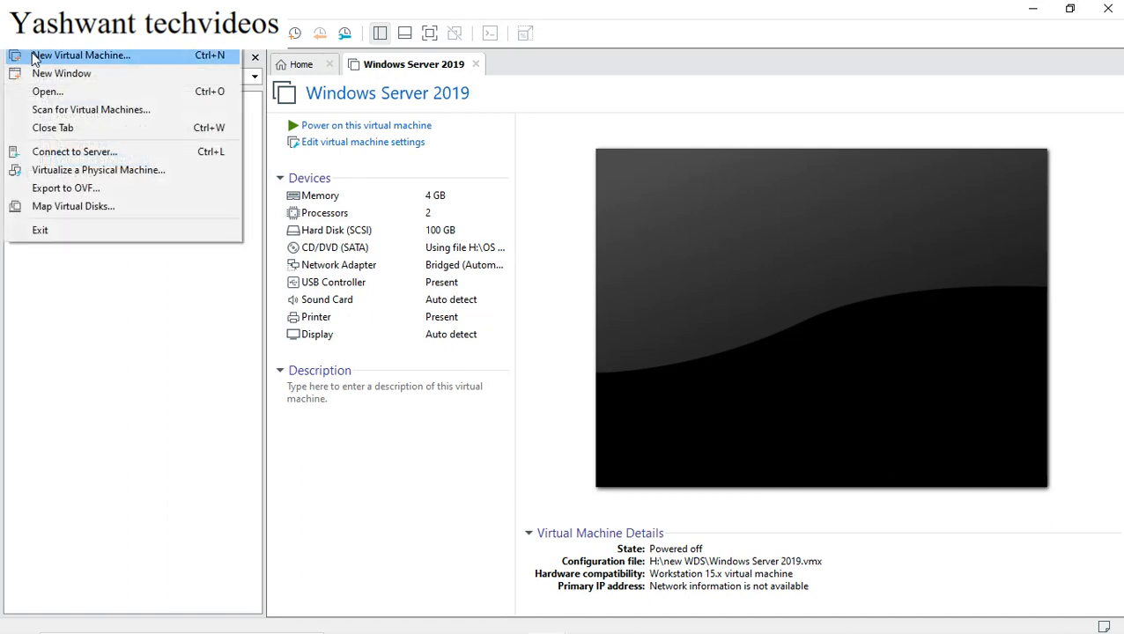
click(33, 56)
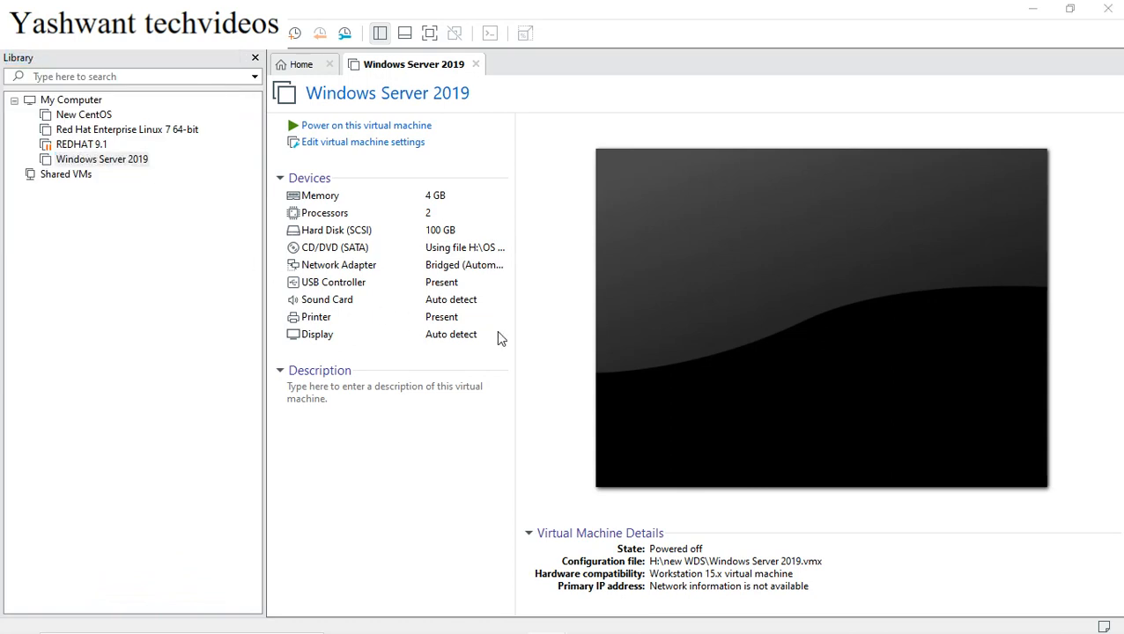
click(639, 480)
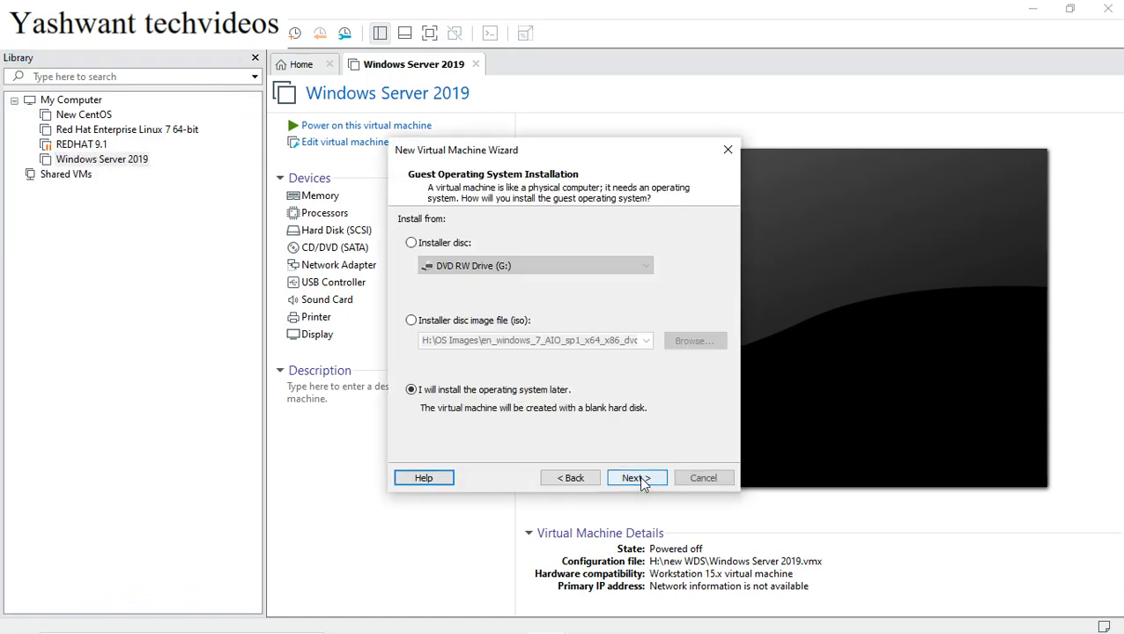
click(412, 321)
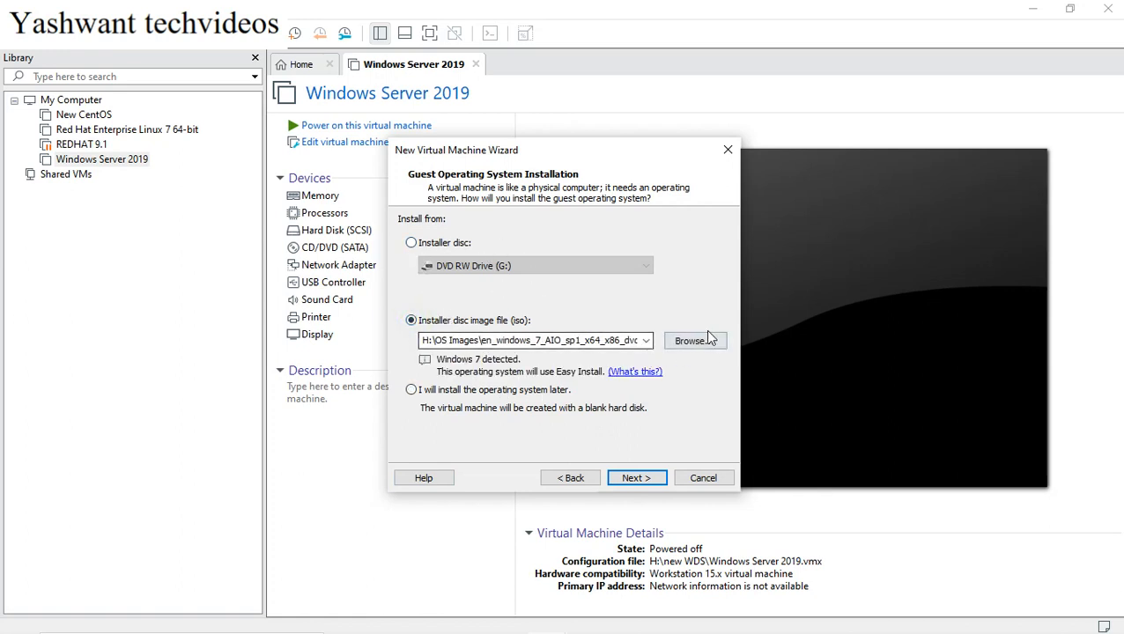
click(696, 341)
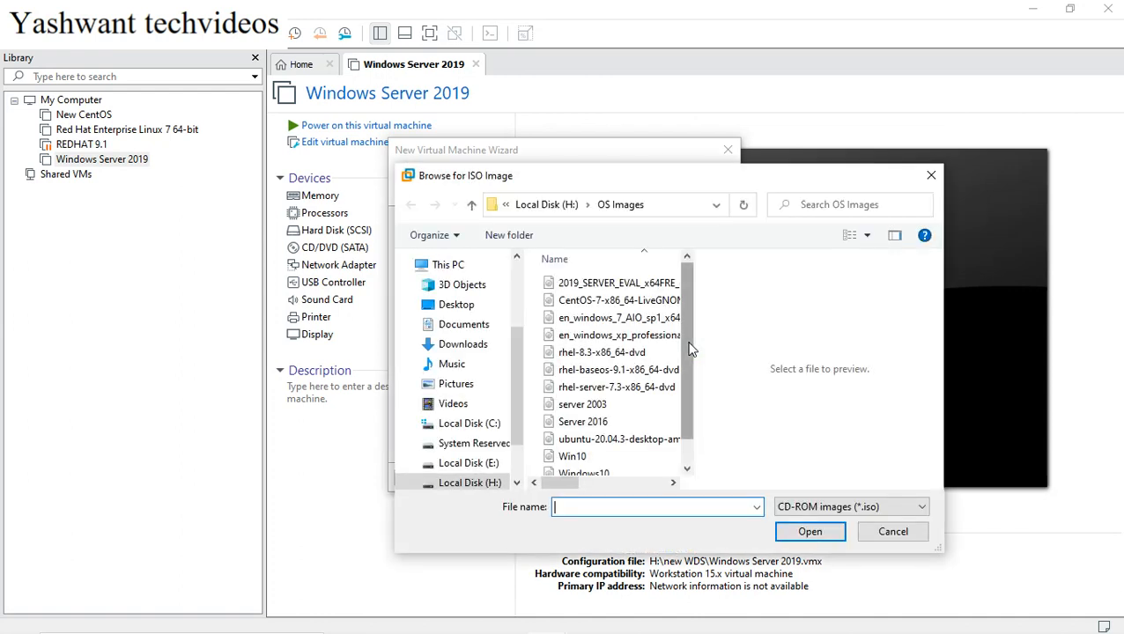
click(584, 285)
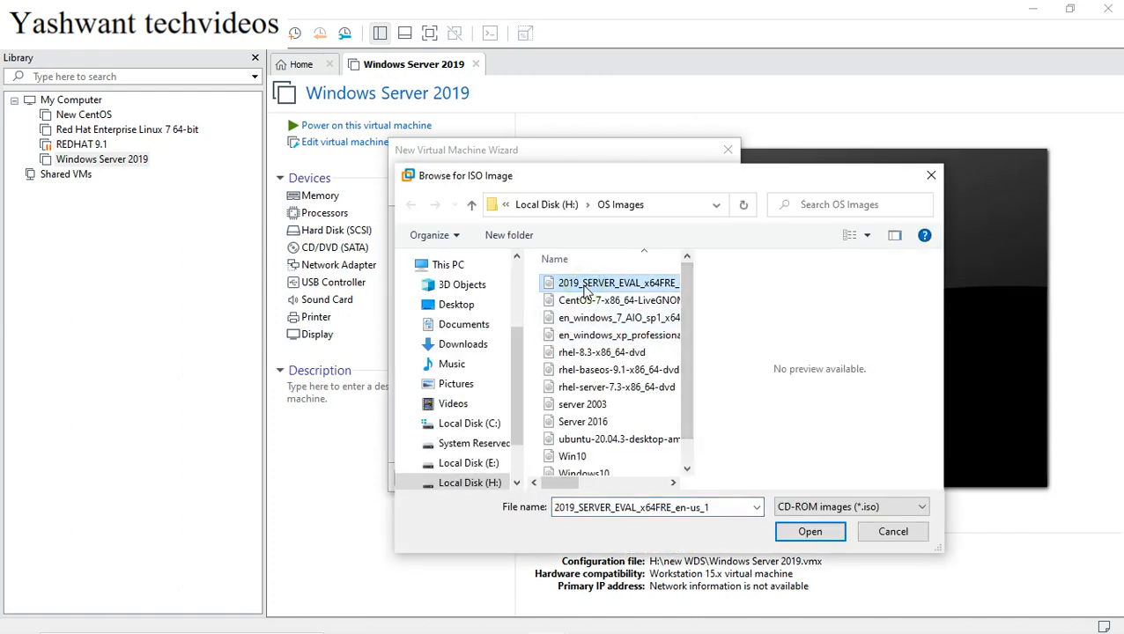
scroll(615, 432, down, 1)
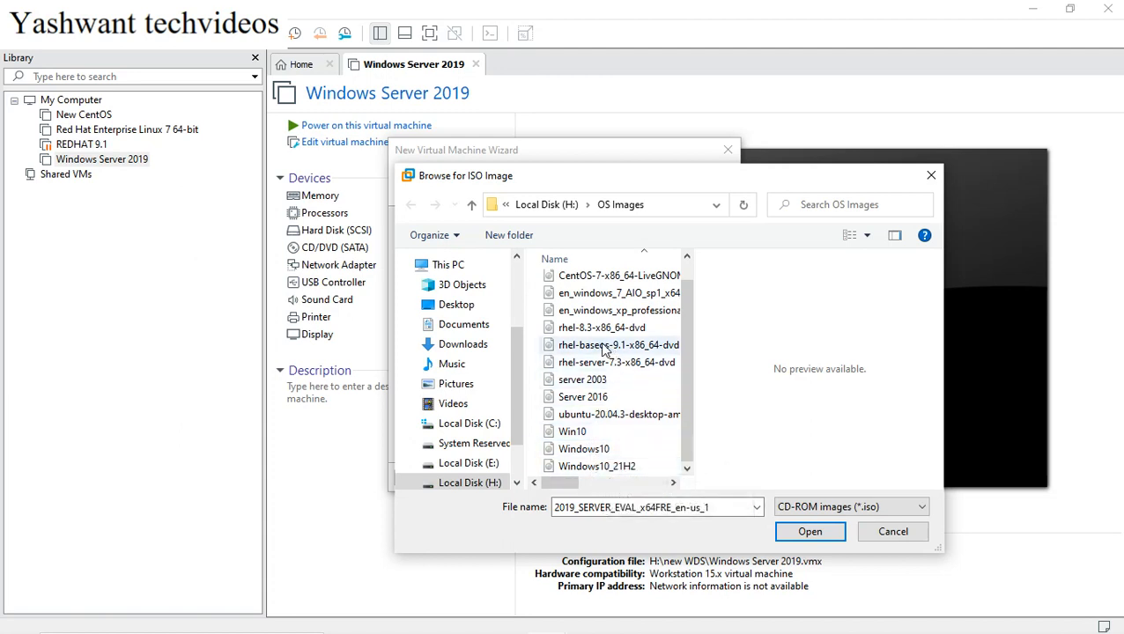
scroll(604, 349, up, 1)
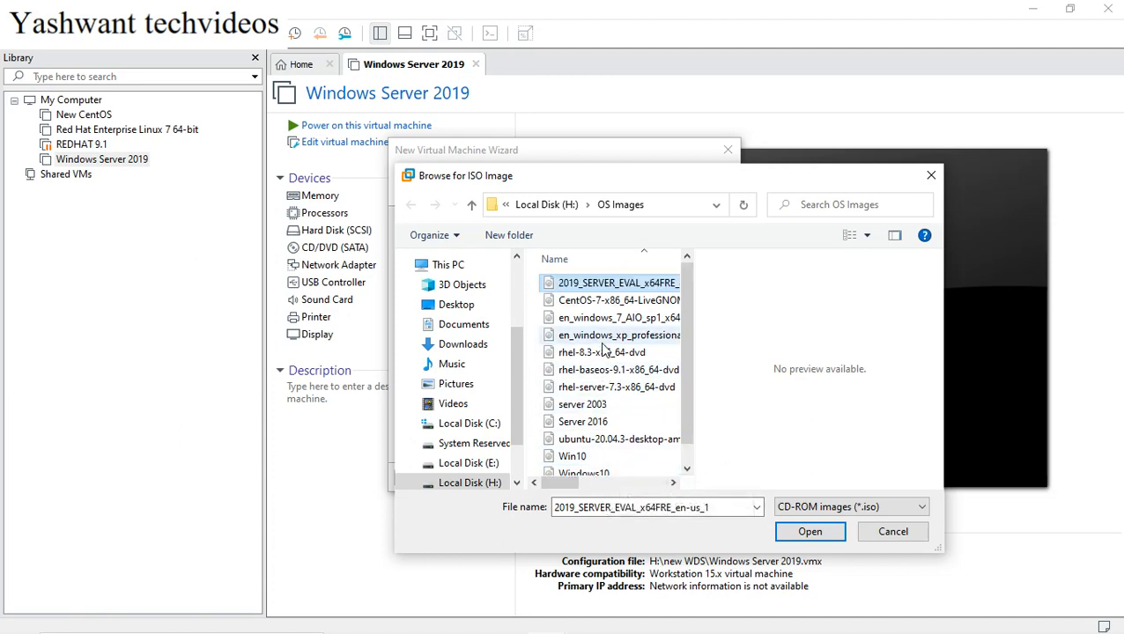
click(798, 530)
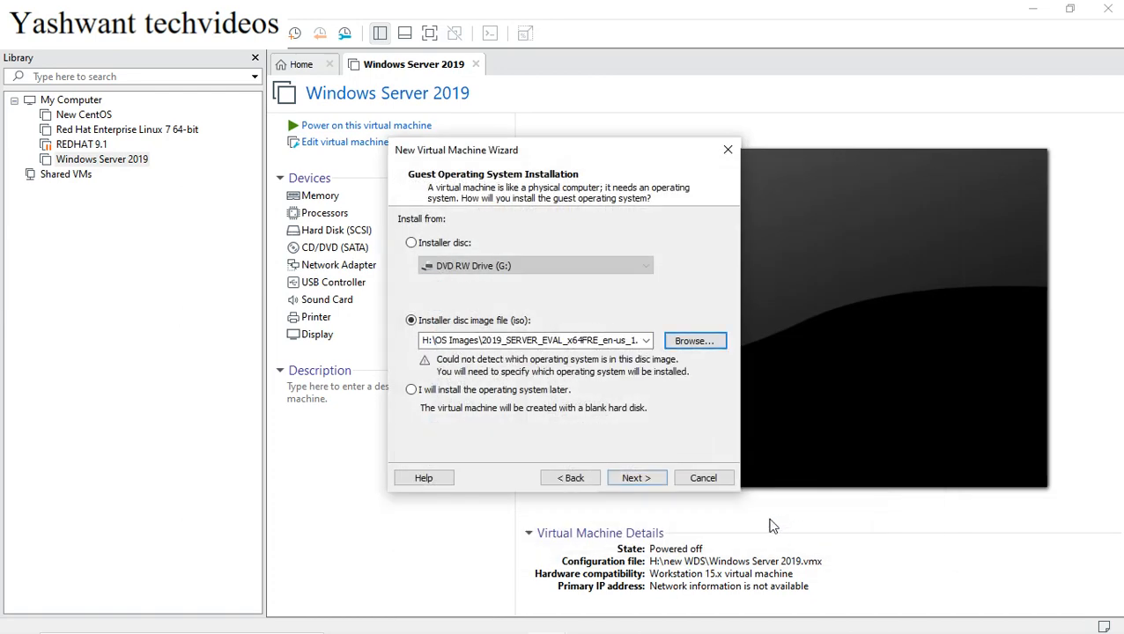
click(625, 478)
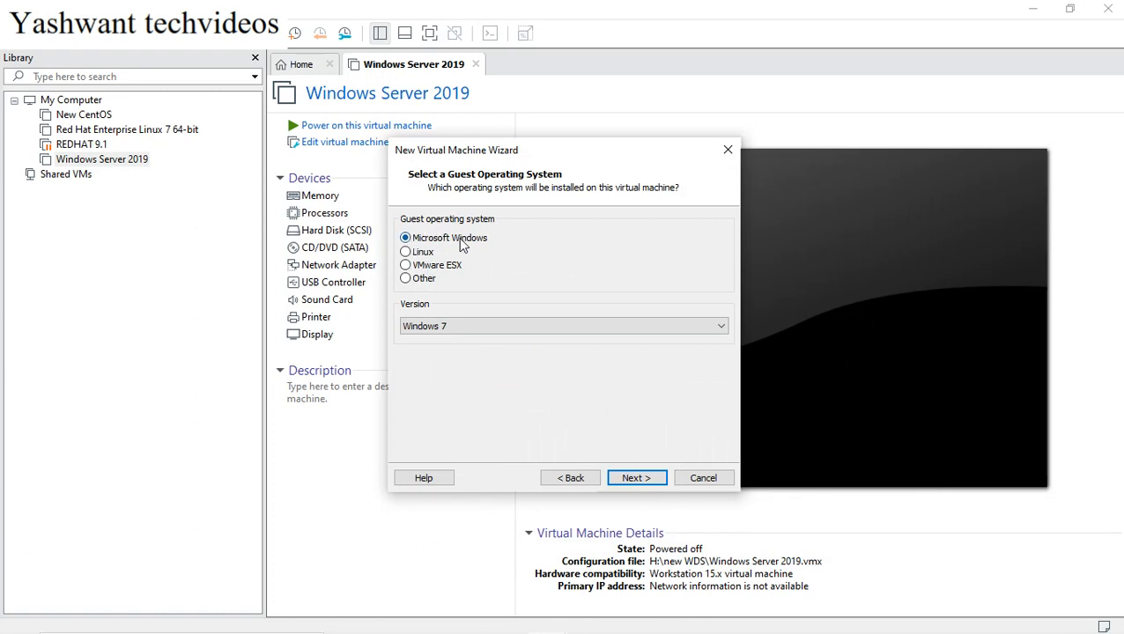
Choose Windows Server 2016 as the guest operating system version and name the virtual machine Server 2019 Core.
click(484, 326)
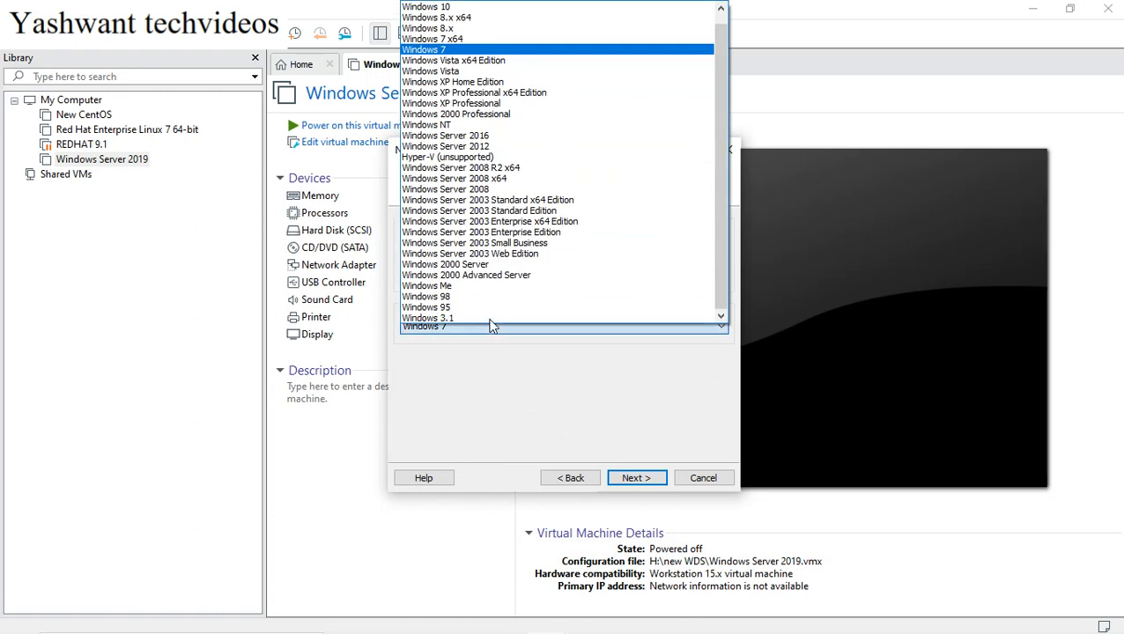
click(508, 139)
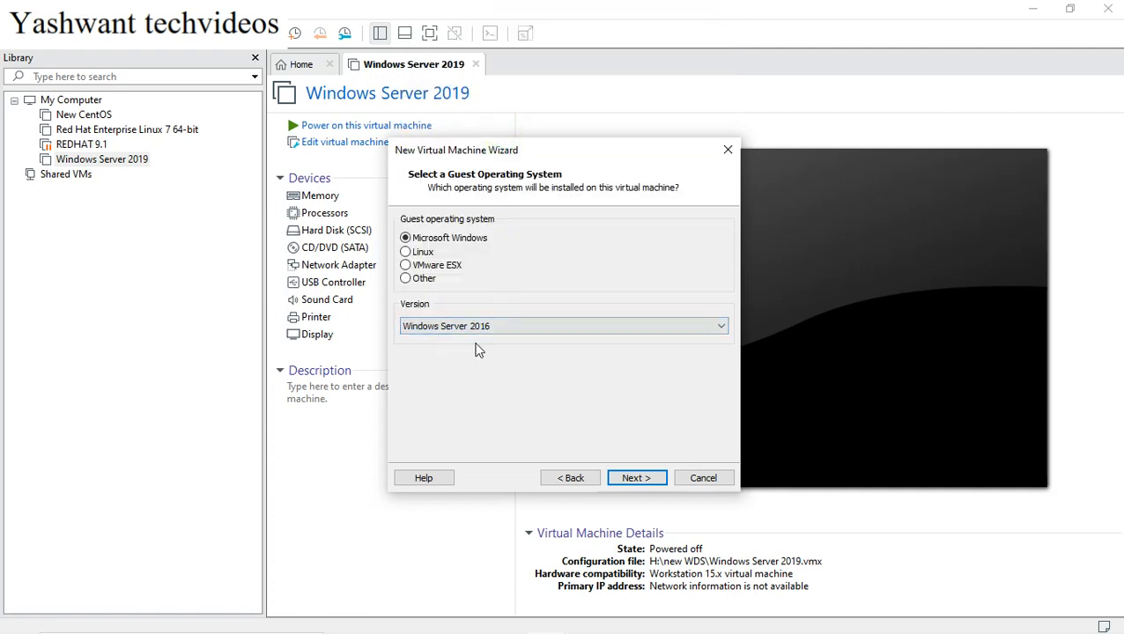
click(636, 480)
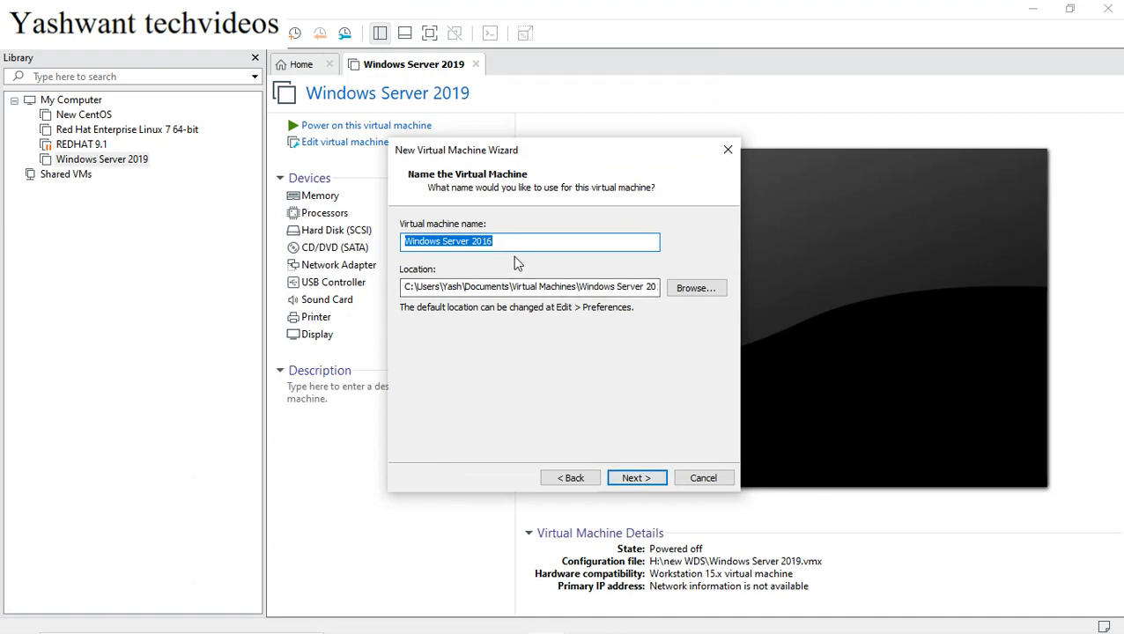
text(Server)
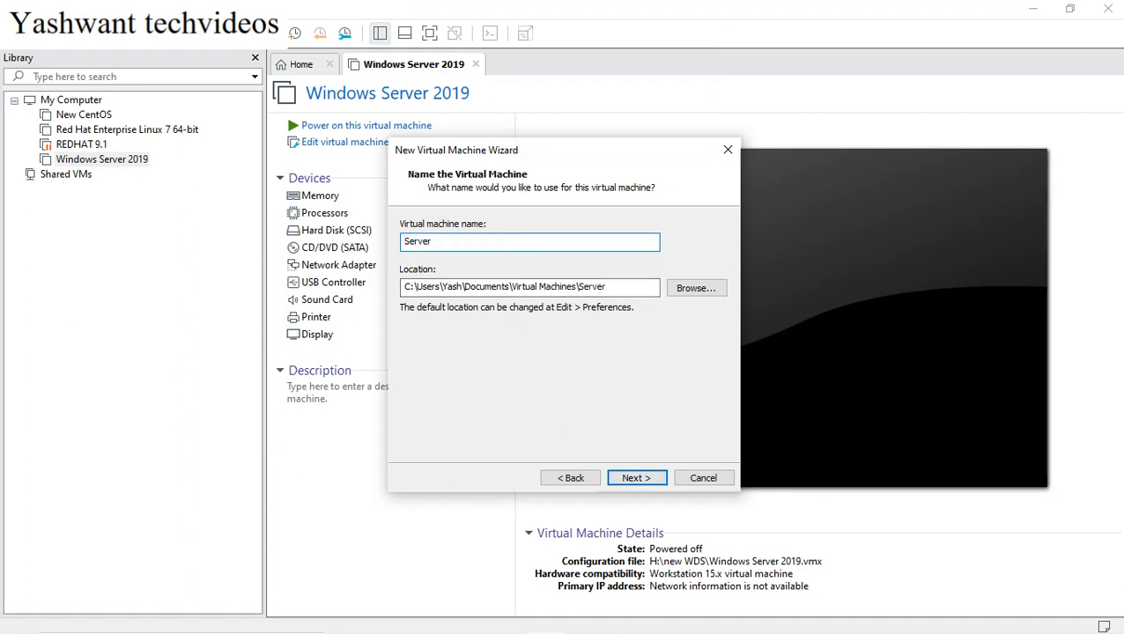
text( 2019 Core)
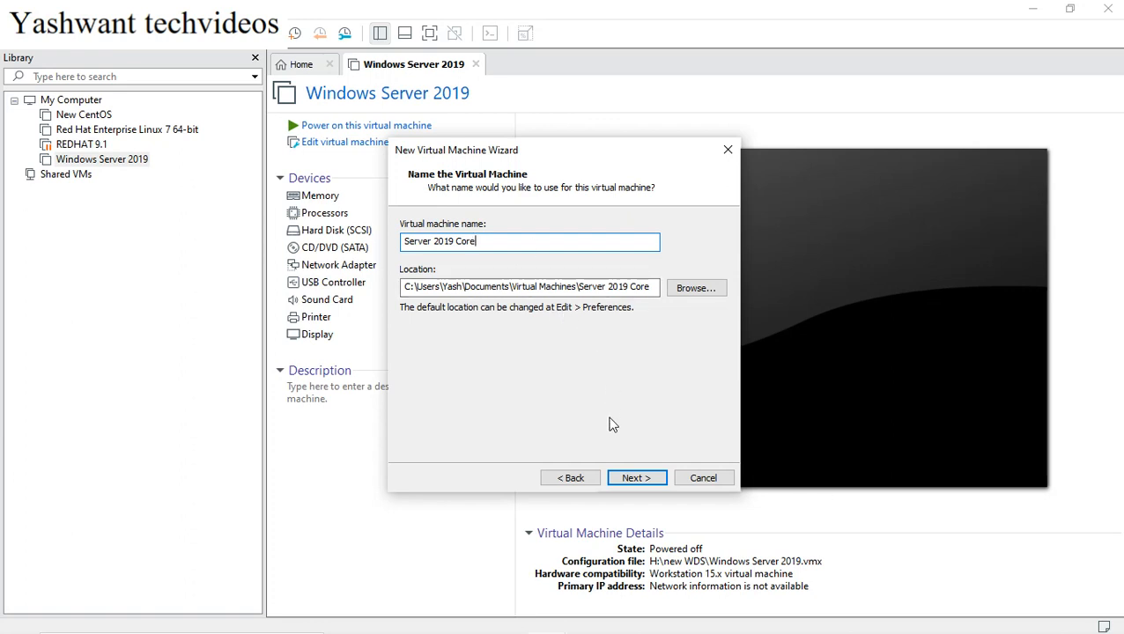
click(636, 478)
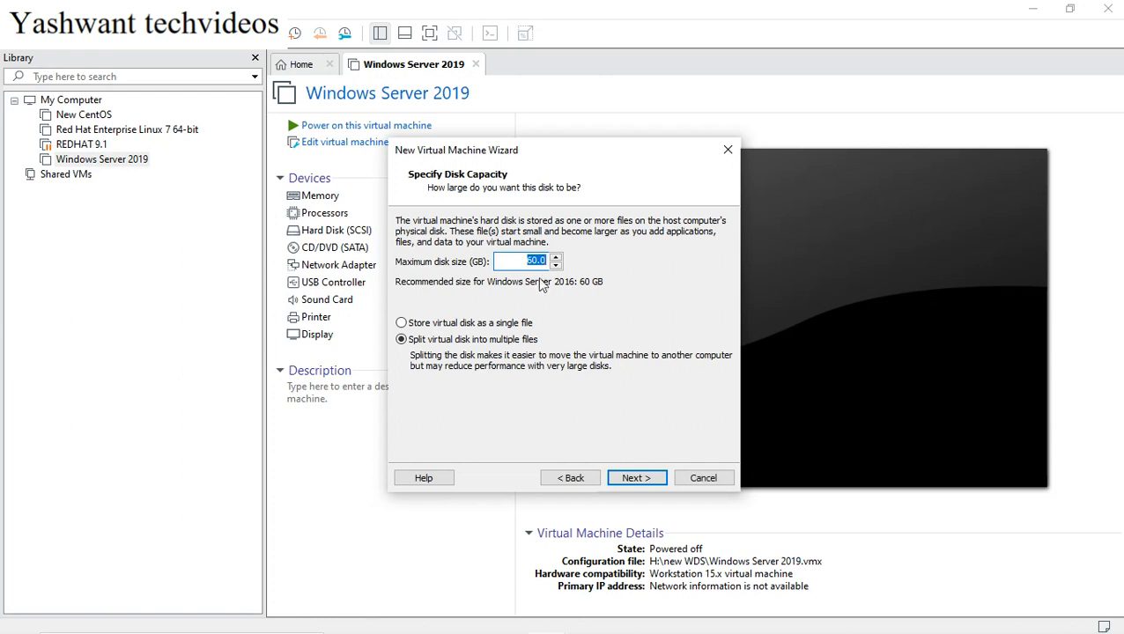
Set the maximum disk size to 100 GB, keeping the virtual disk split into multiple files.
click(537, 261)
key(BackSpace)
key(BackSpace)
text(100)
click(634, 478)
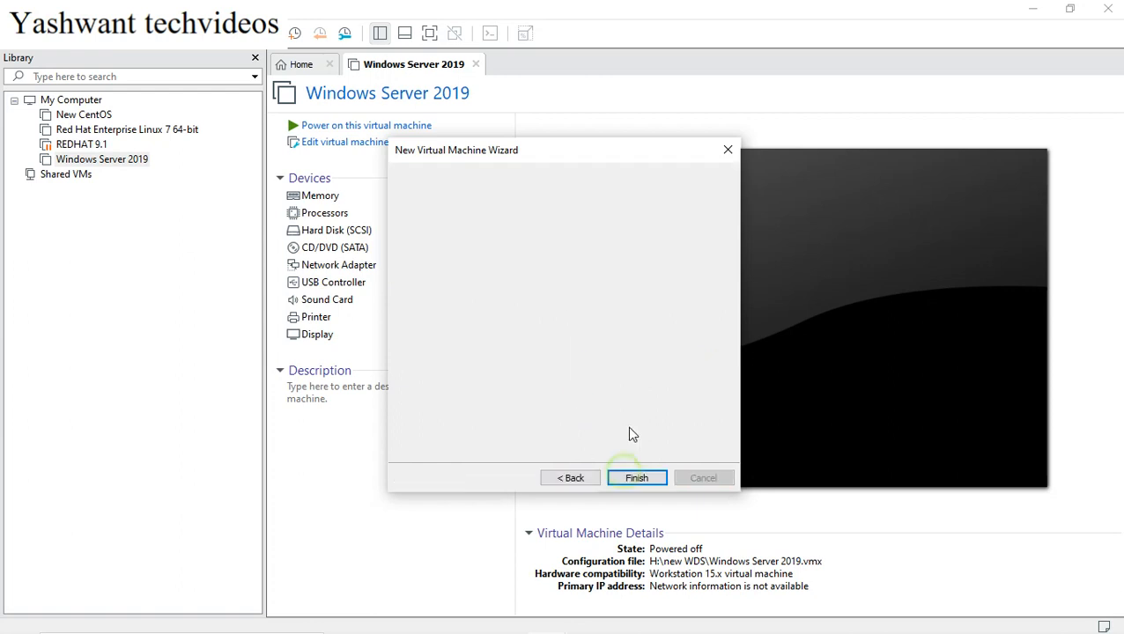
Review the memory and device settings in the summary, finish creating the Server 2019 Core virtual machine and power it on.
click(502, 332)
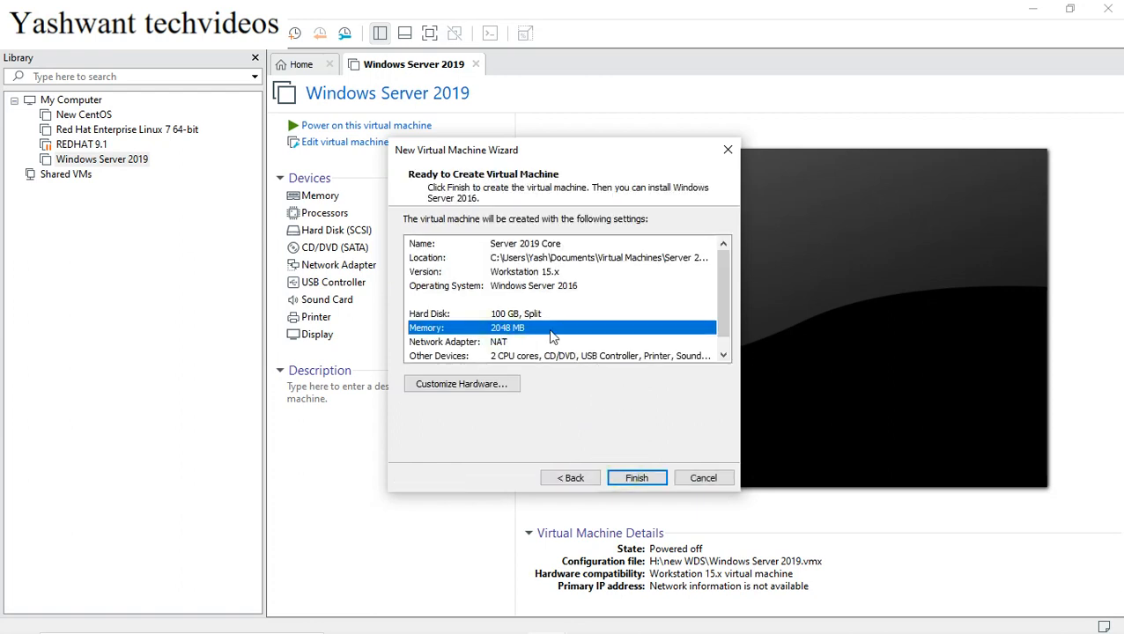
click(507, 356)
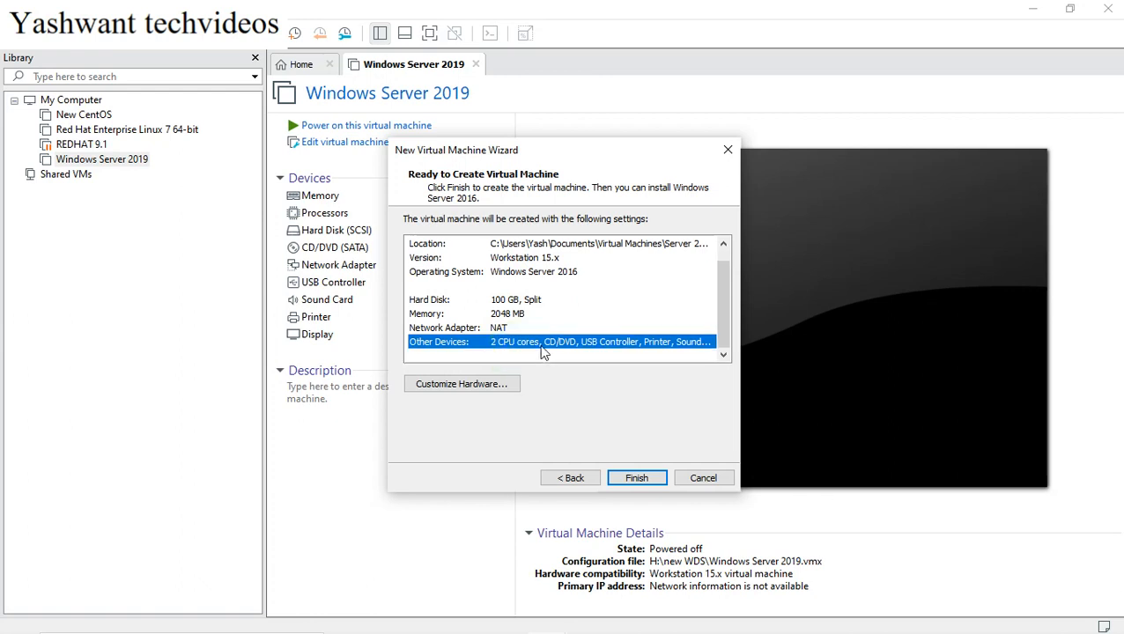
click(496, 319)
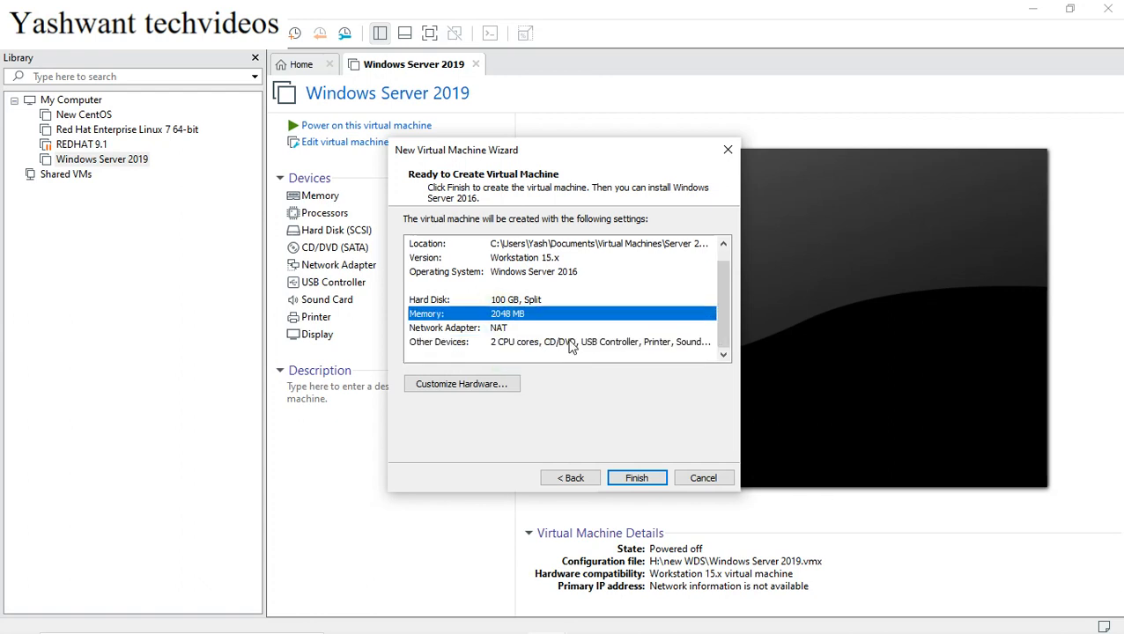
click(636, 478)
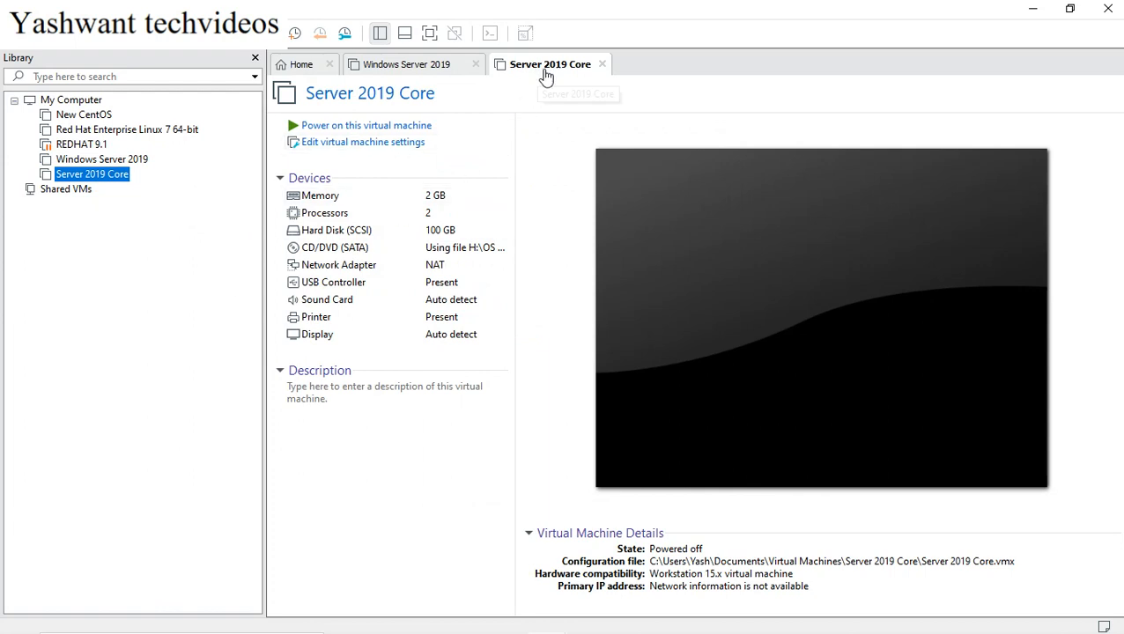
click(357, 128)
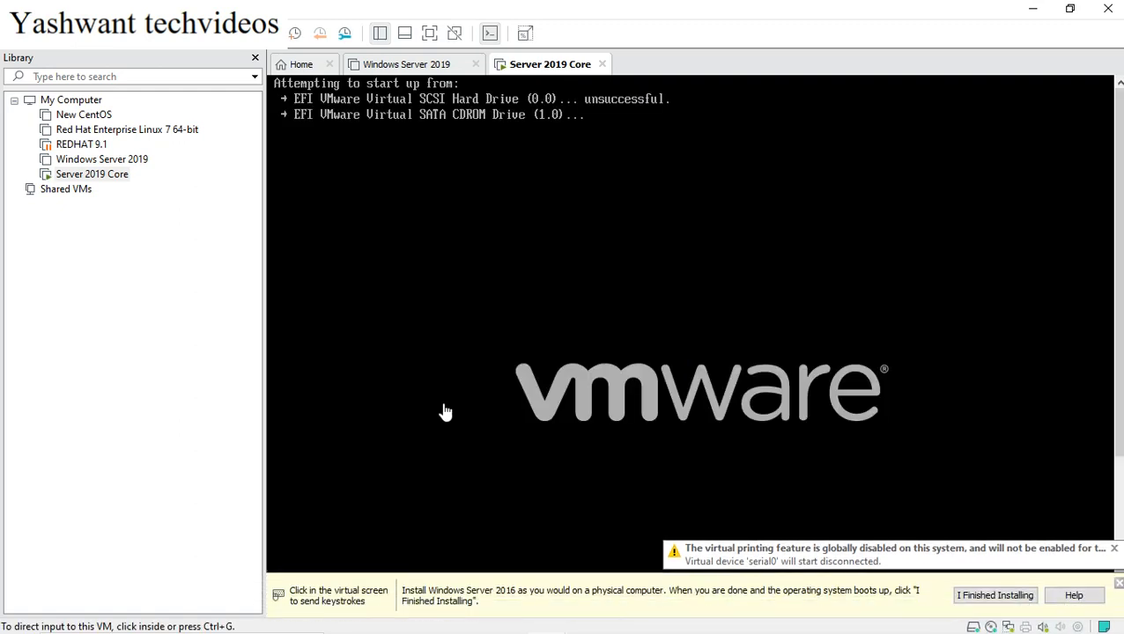
Boot the Server 2019 Core virtual machine from the installer disc and display it in full screen.
click(445, 412)
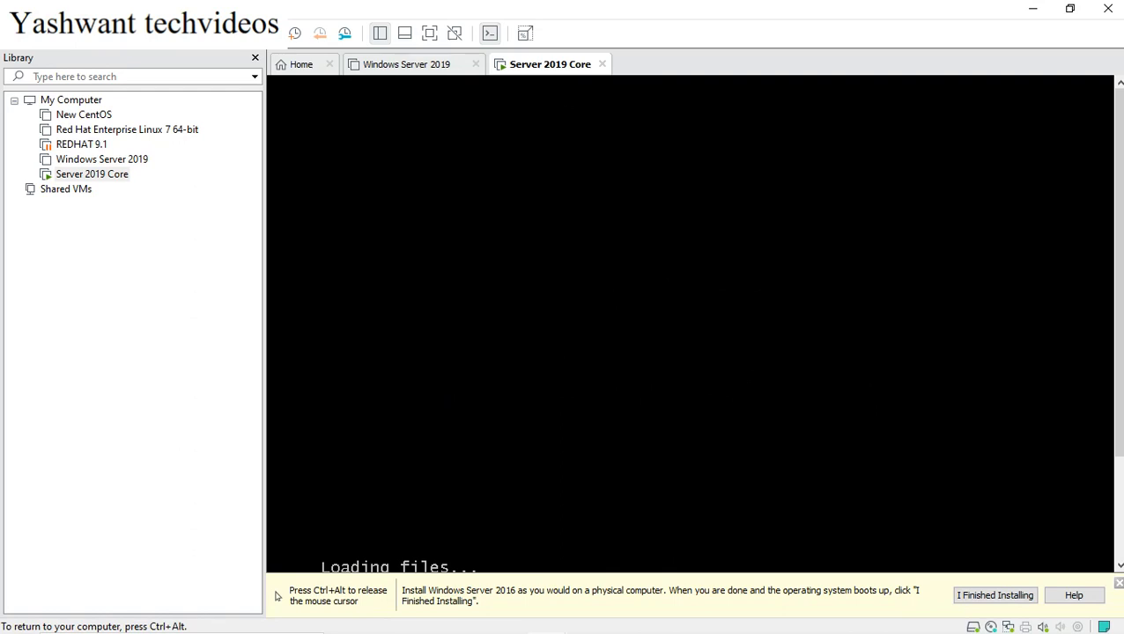
key(ctrl+alt)
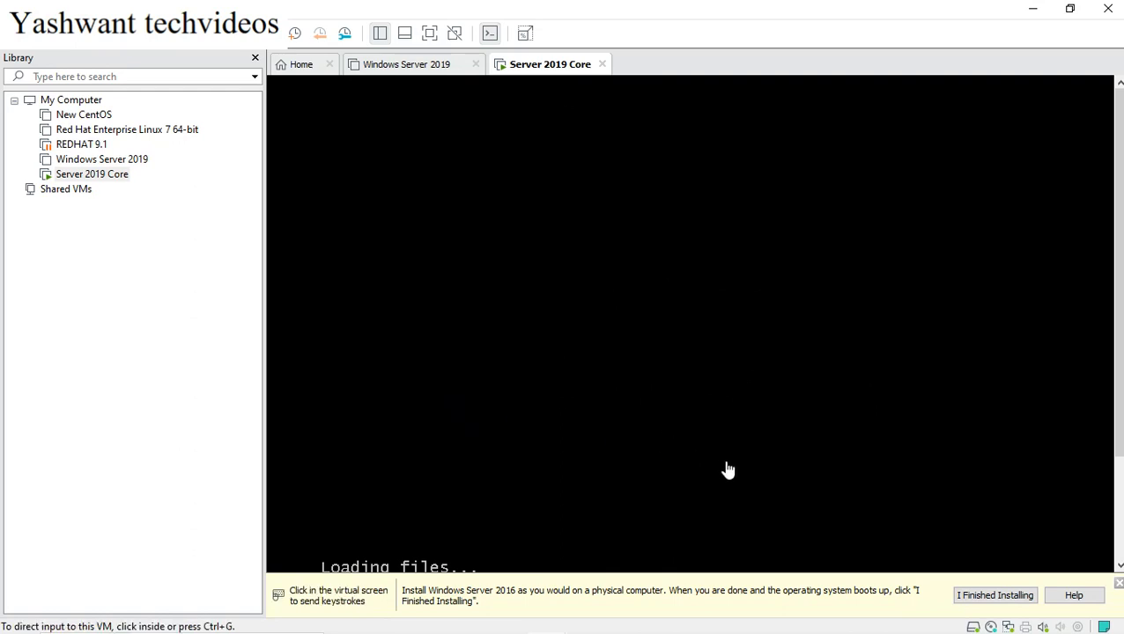
click(1118, 583)
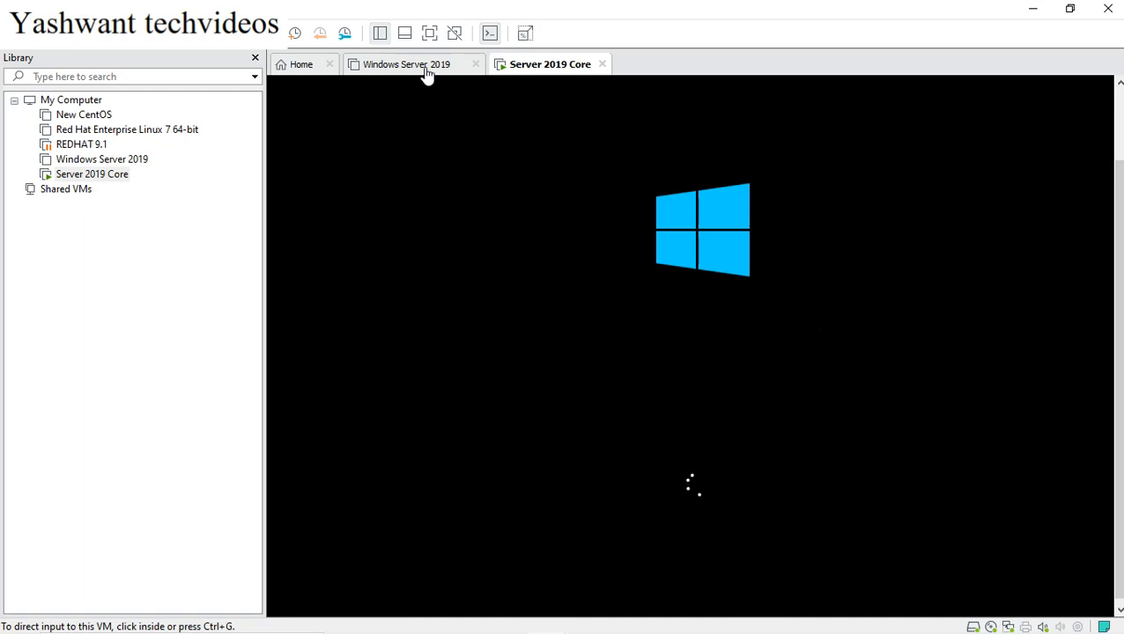
click(430, 38)
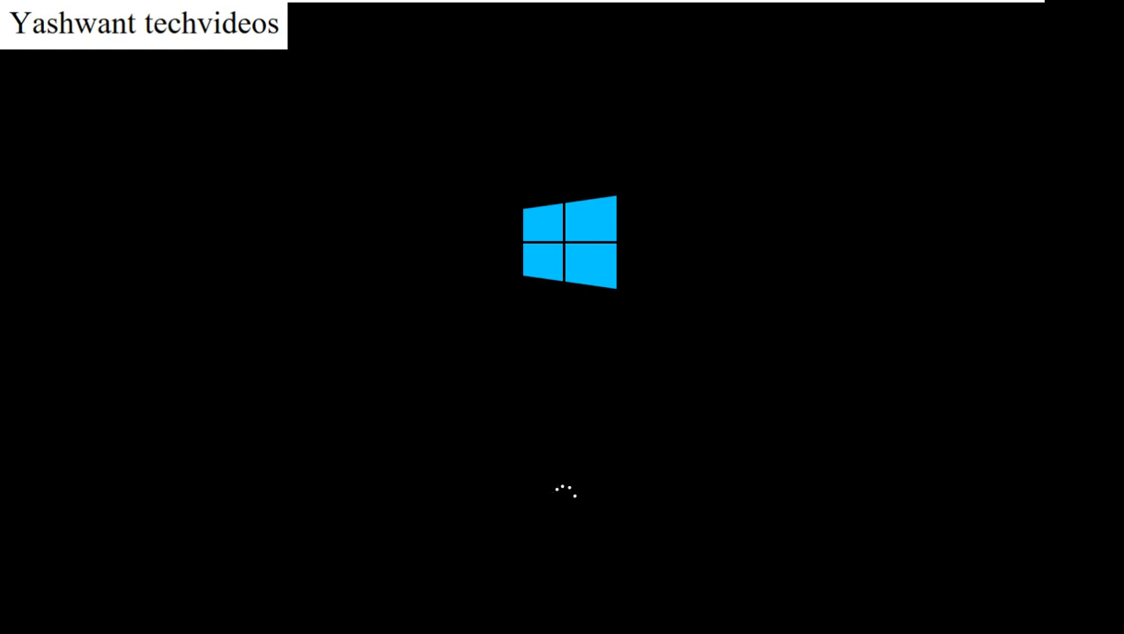
mouse_move(696, 7)
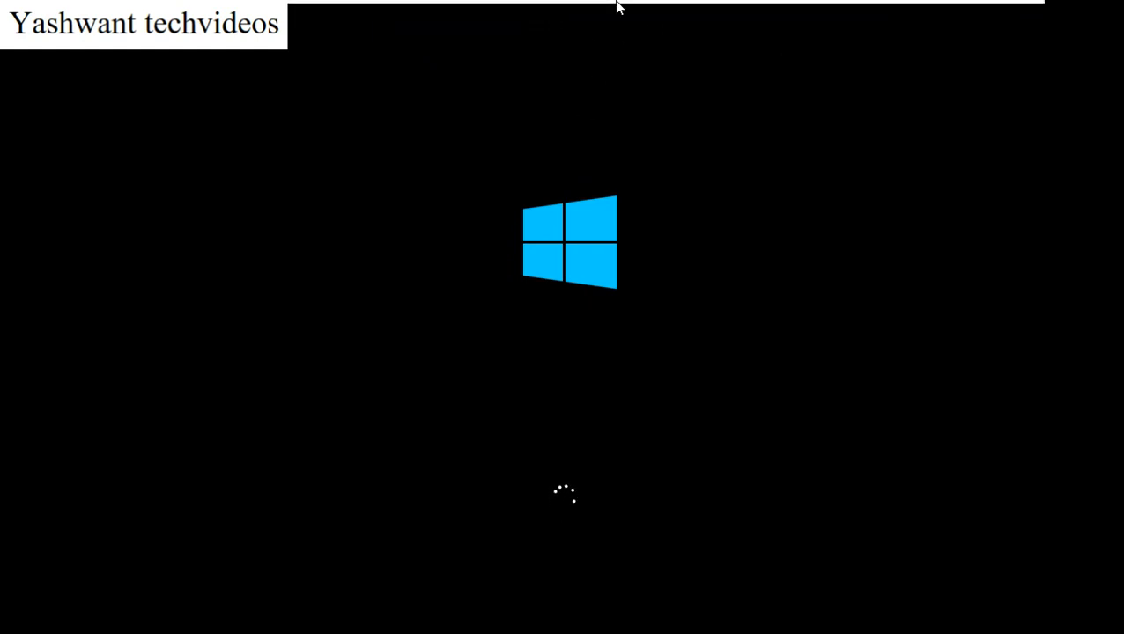
mouse_move(616, 5)
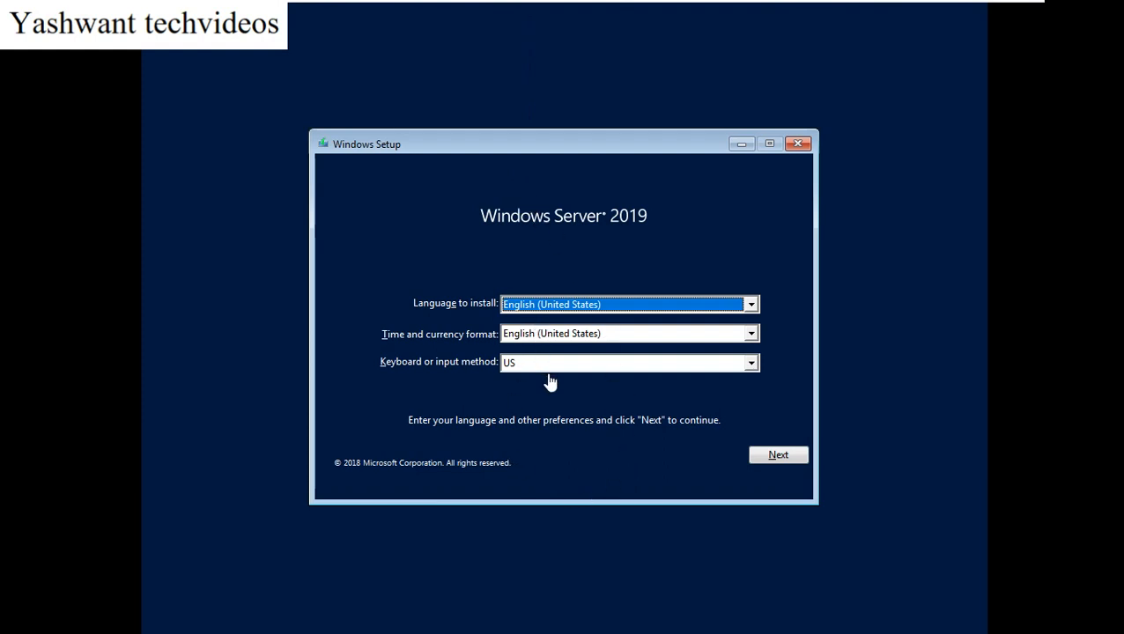
Keep English (United States) and the US keyboard in Windows Setup and start the installation.
click(596, 423)
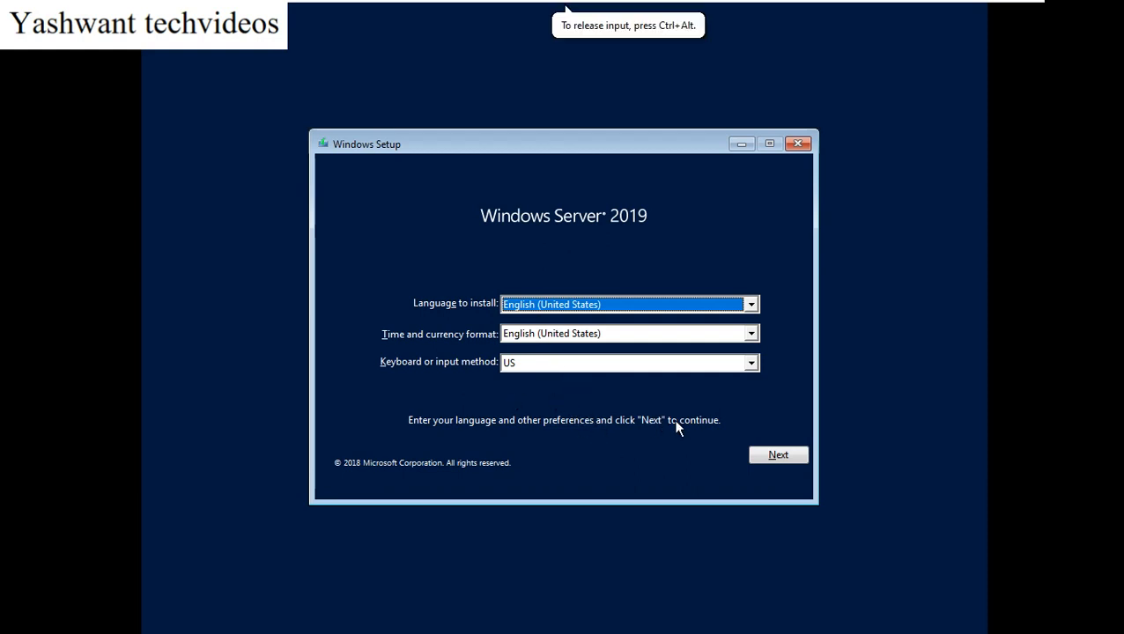
click(777, 459)
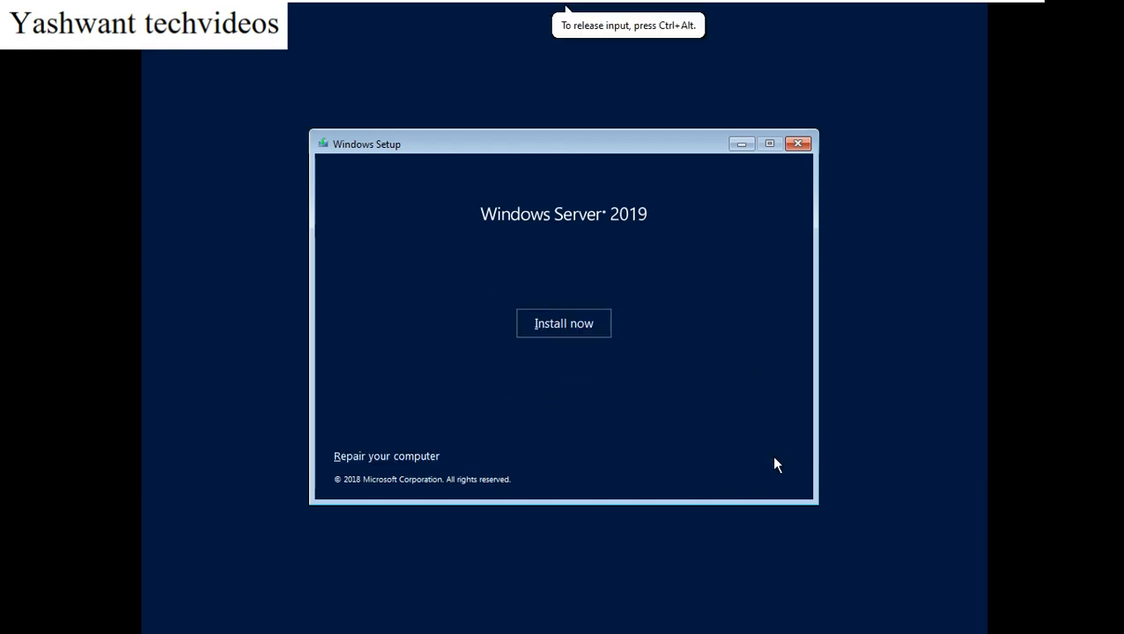
click(561, 333)
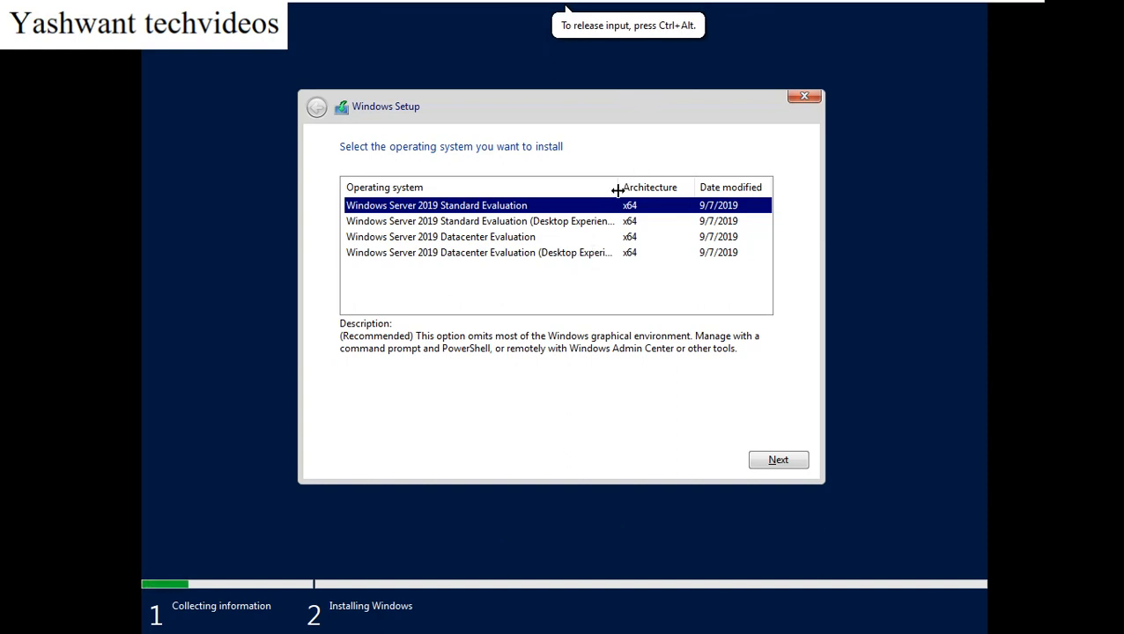
Compare the edition descriptions with the operating system column widened, and choose Windows Server 2019 Datacenter Evaluation without Desktop Experience.
drag(615, 192, 666, 186)
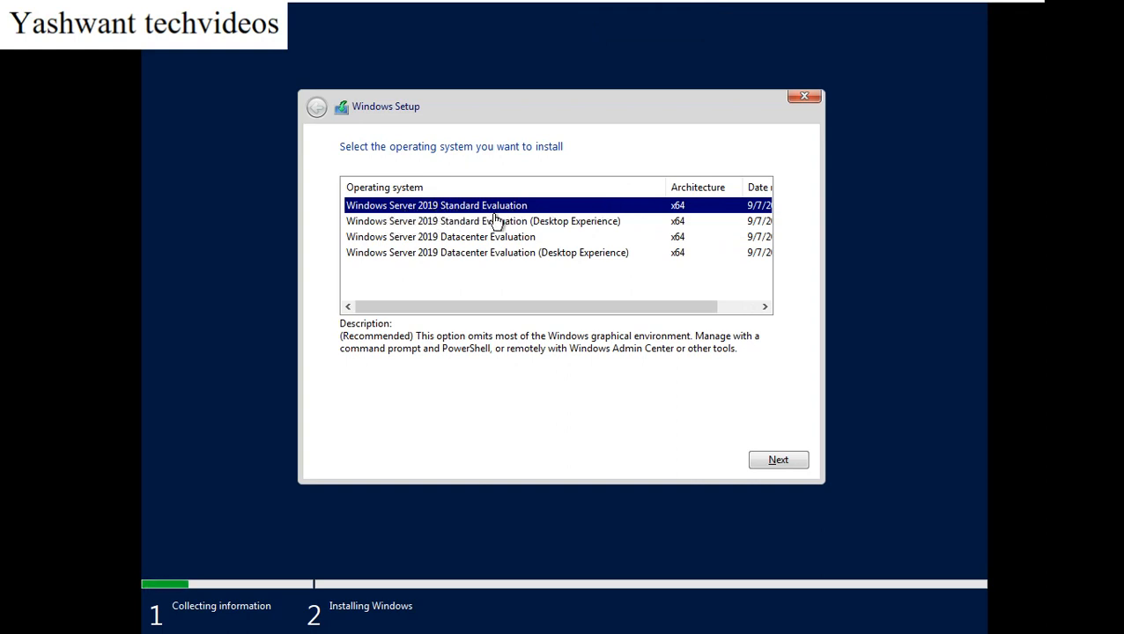
click(432, 224)
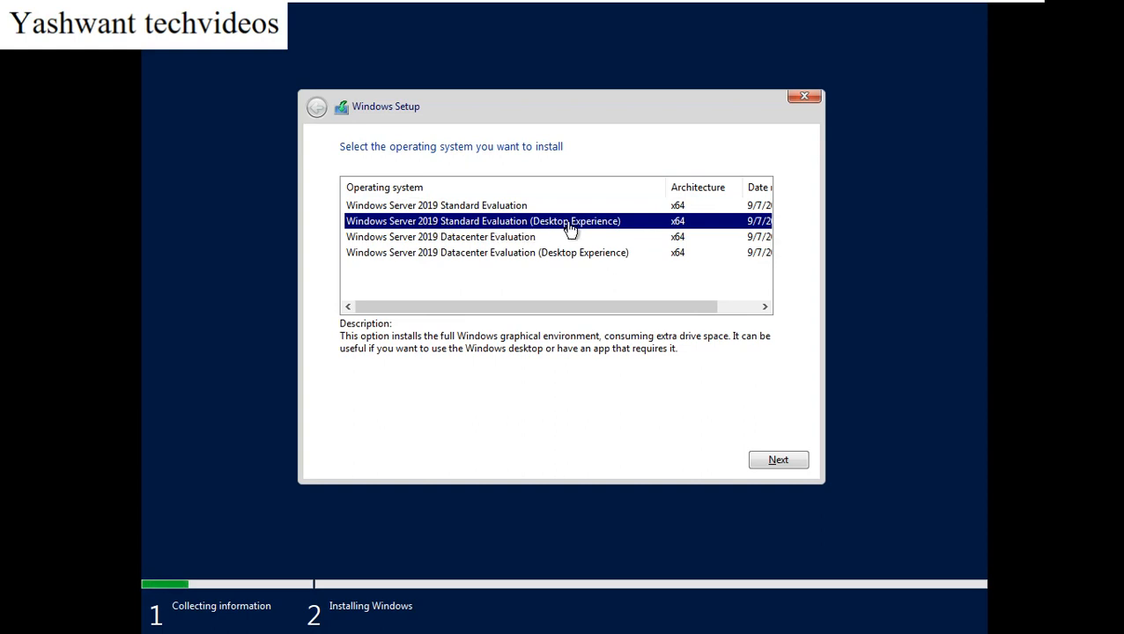
click(514, 208)
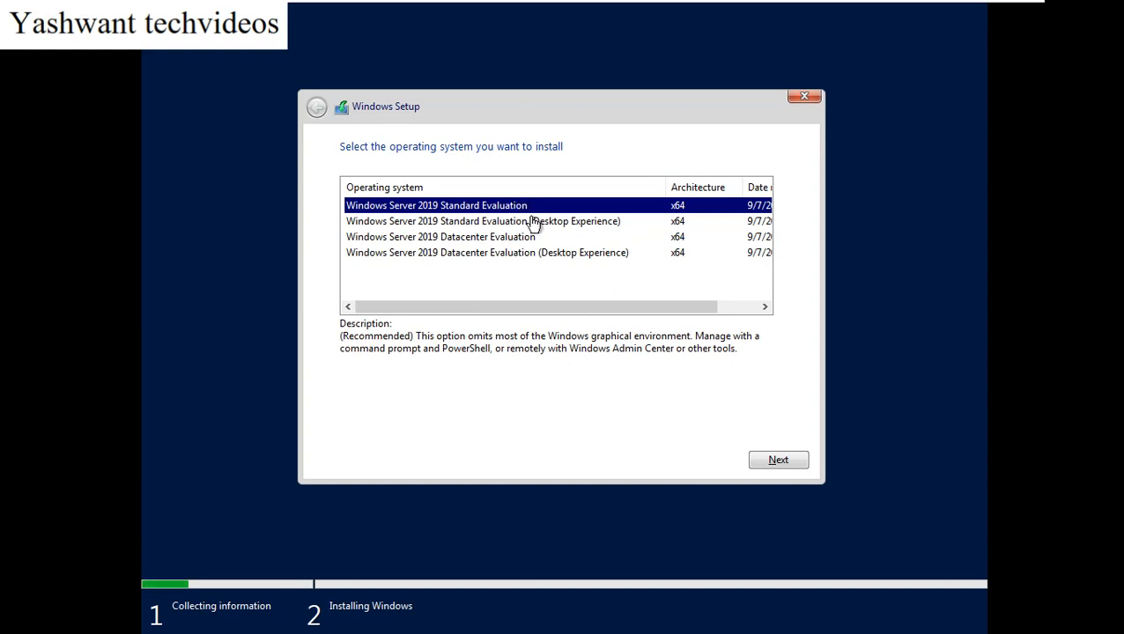
click(534, 226)
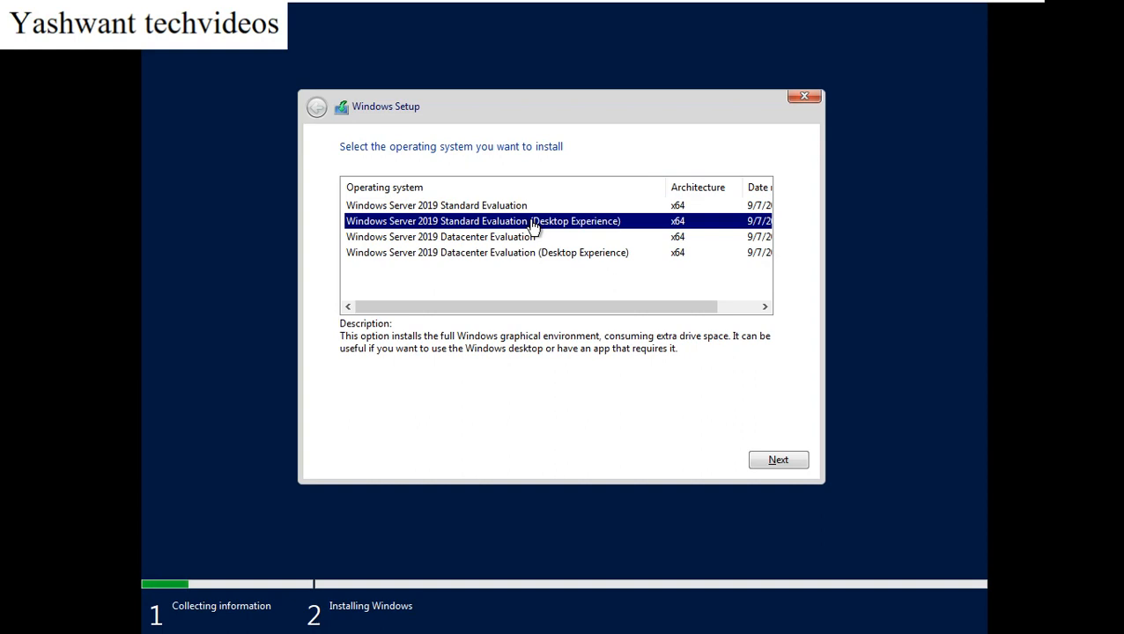
click(463, 209)
click(467, 241)
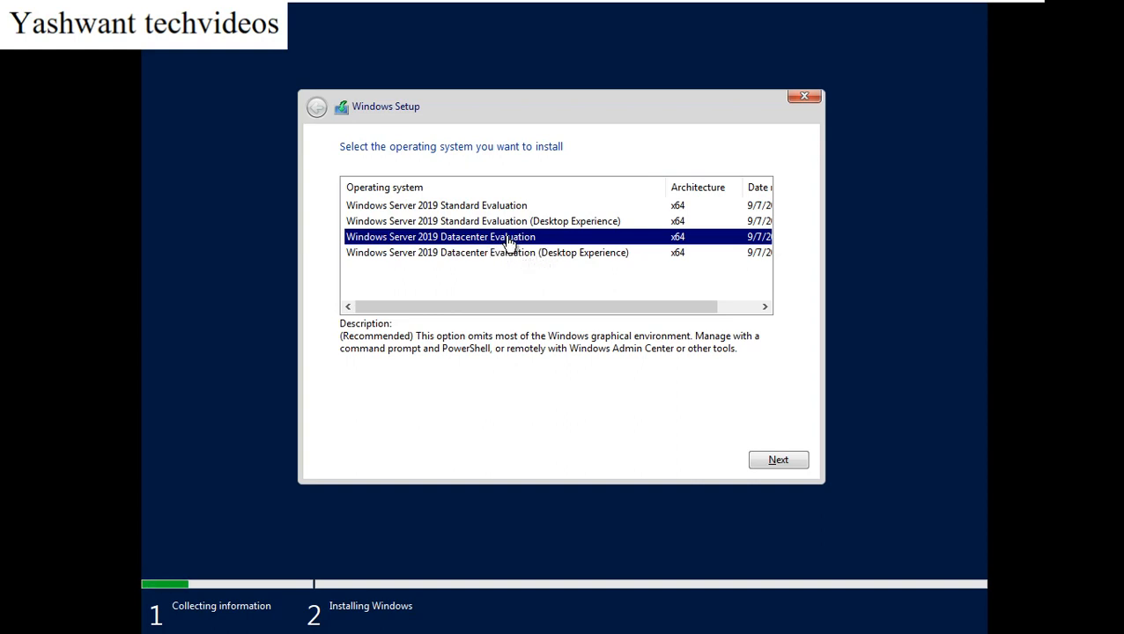
click(784, 462)
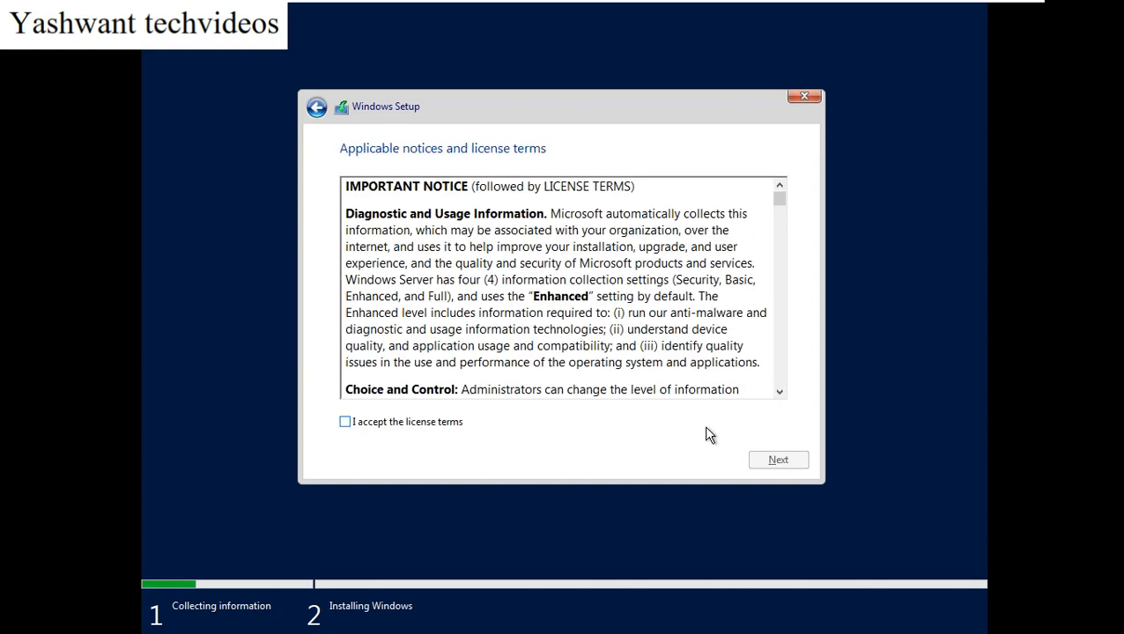
Accept the license terms and choose the custom installation of Windows only.
click(384, 421)
click(765, 457)
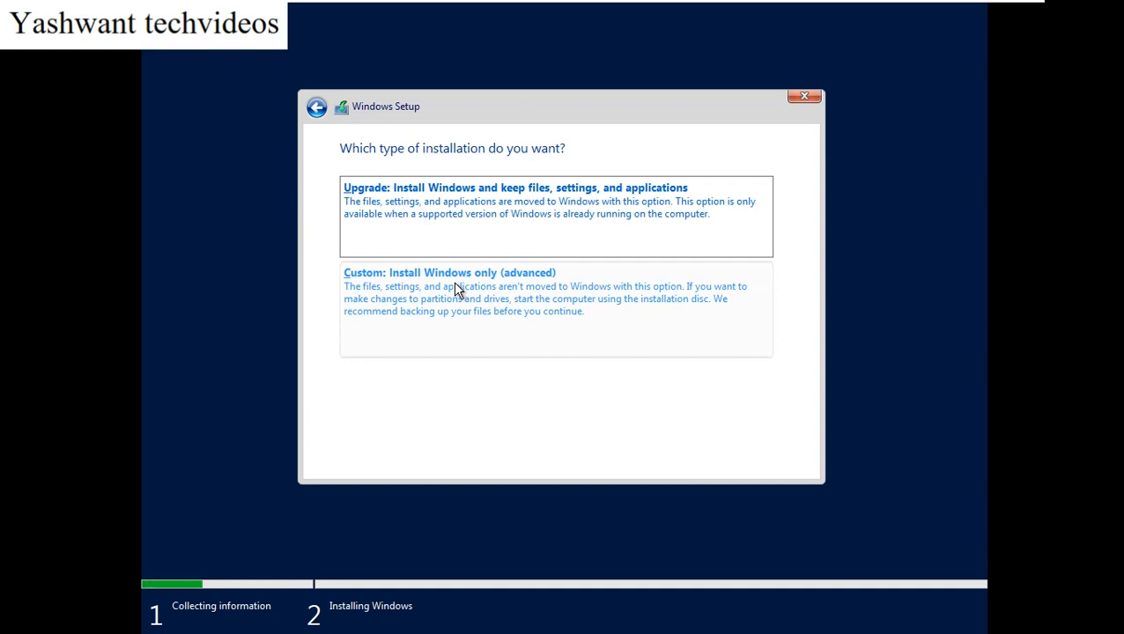
click(456, 289)
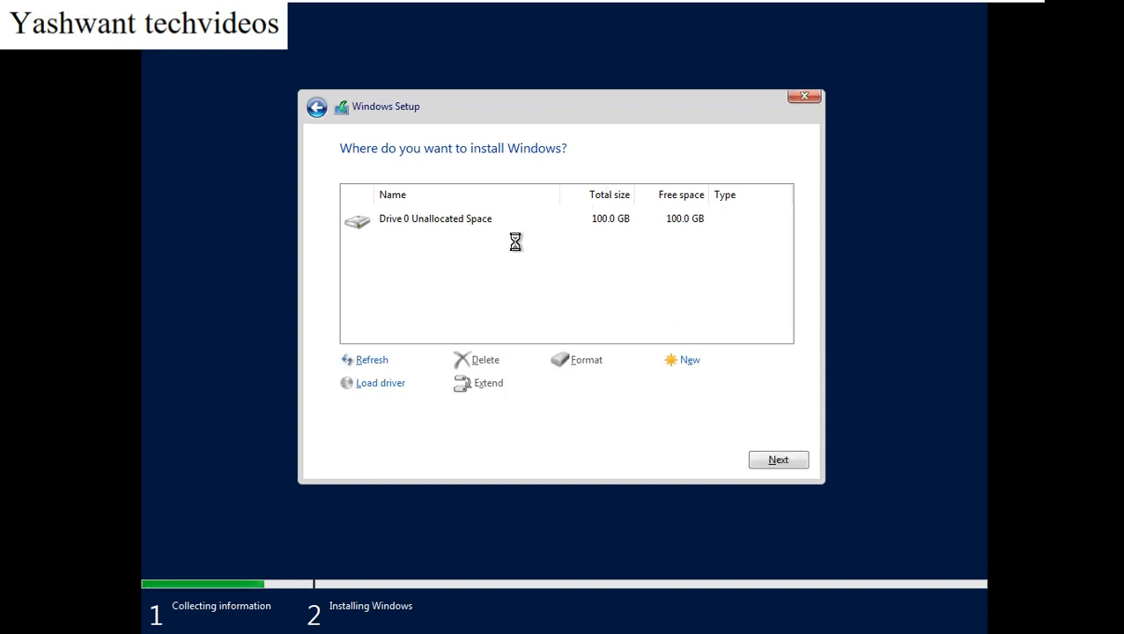
Create a primary partition of about 60 GB from the unallocated space on Drive 0.
click(690, 363)
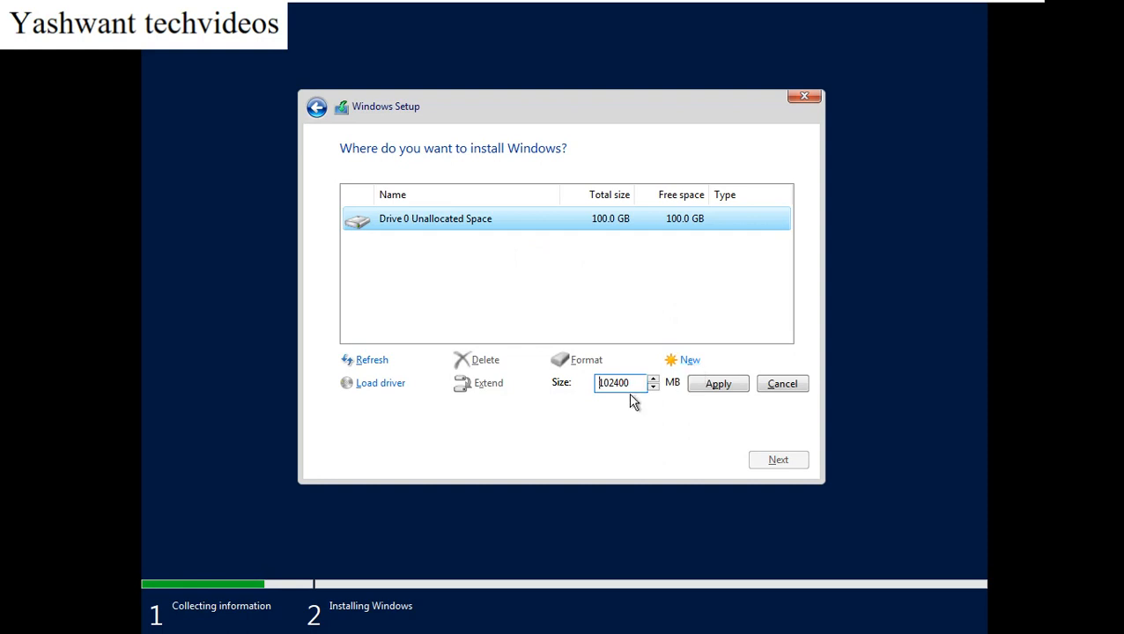
key(Right)
key(BackSpace)
text(6)
click(717, 388)
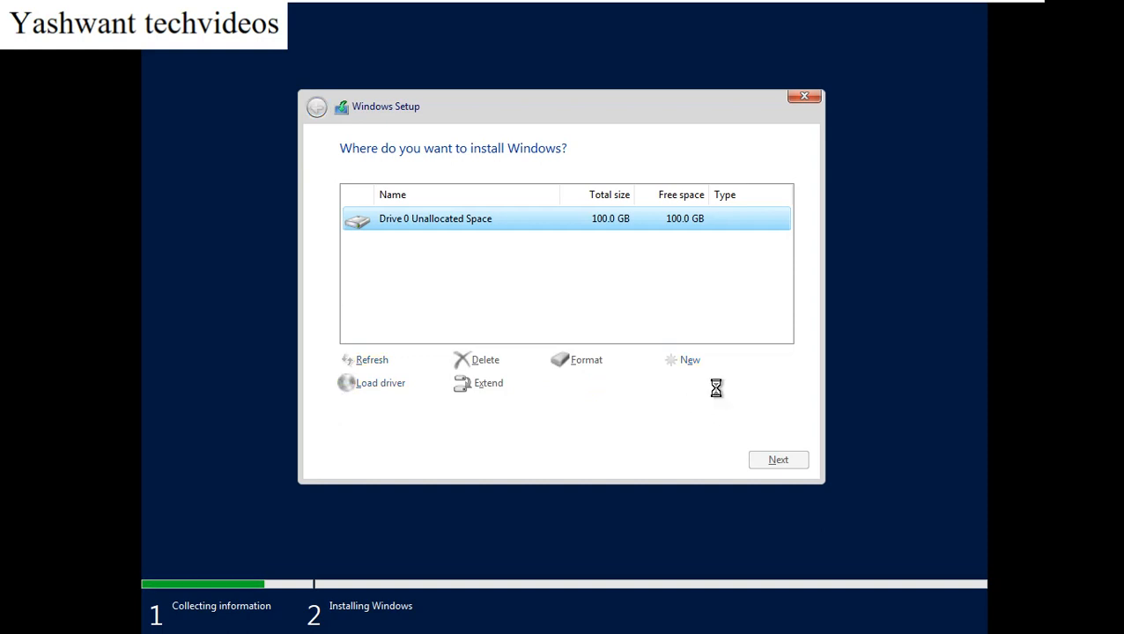
click(673, 384)
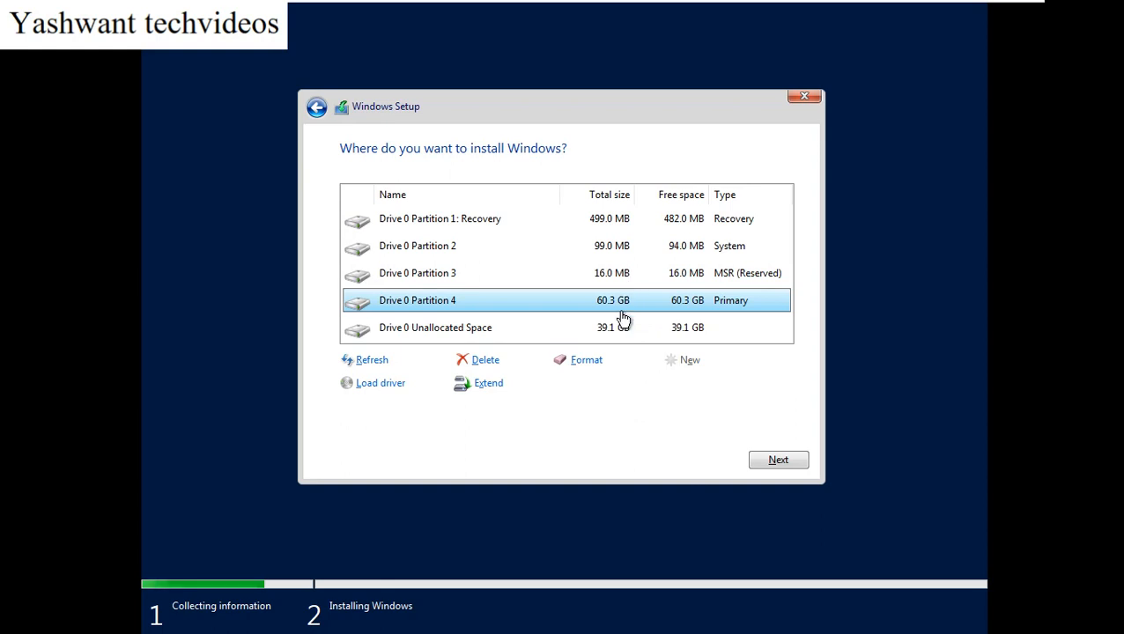
Create a 39999 MB partition from the remaining unallocated space and start installing Windows on Drive 0 Partition 4.
click(497, 332)
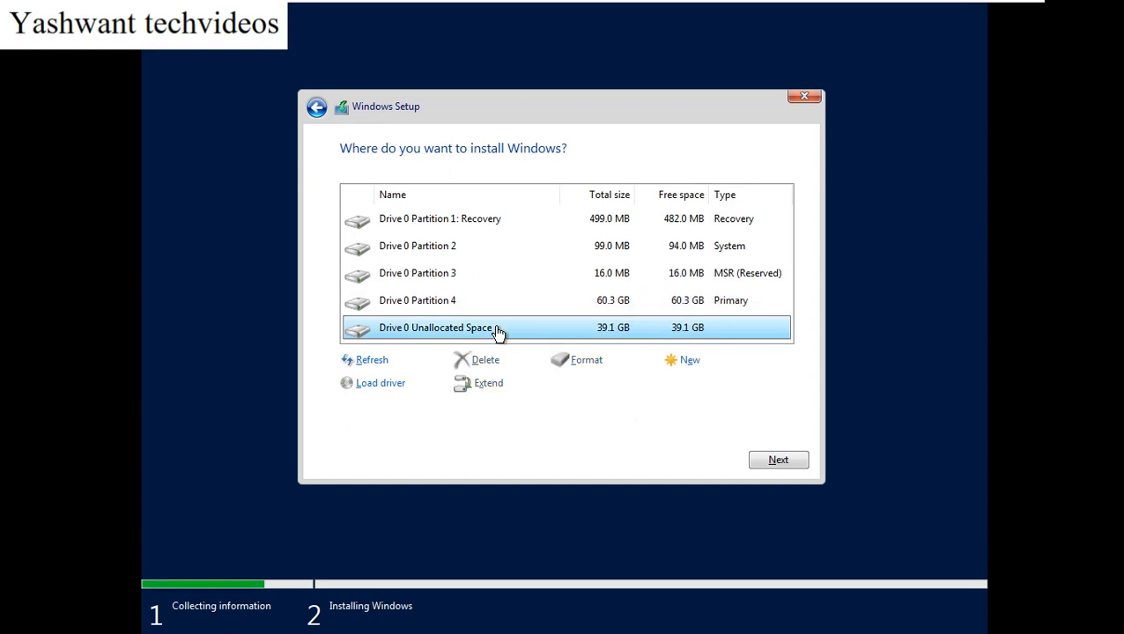
click(687, 362)
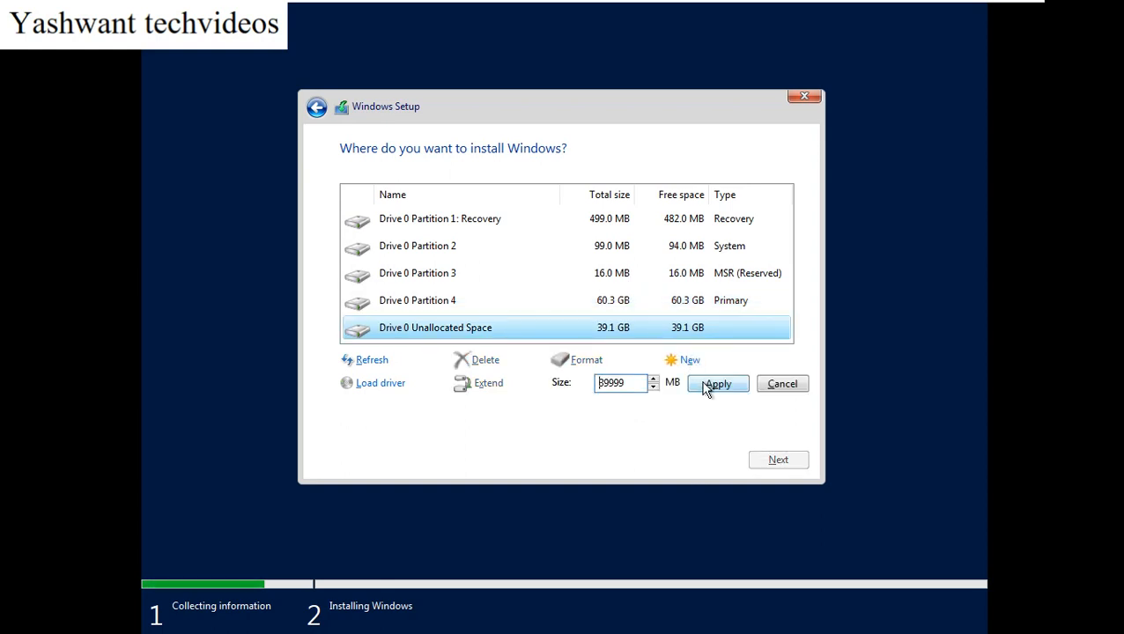
click(716, 386)
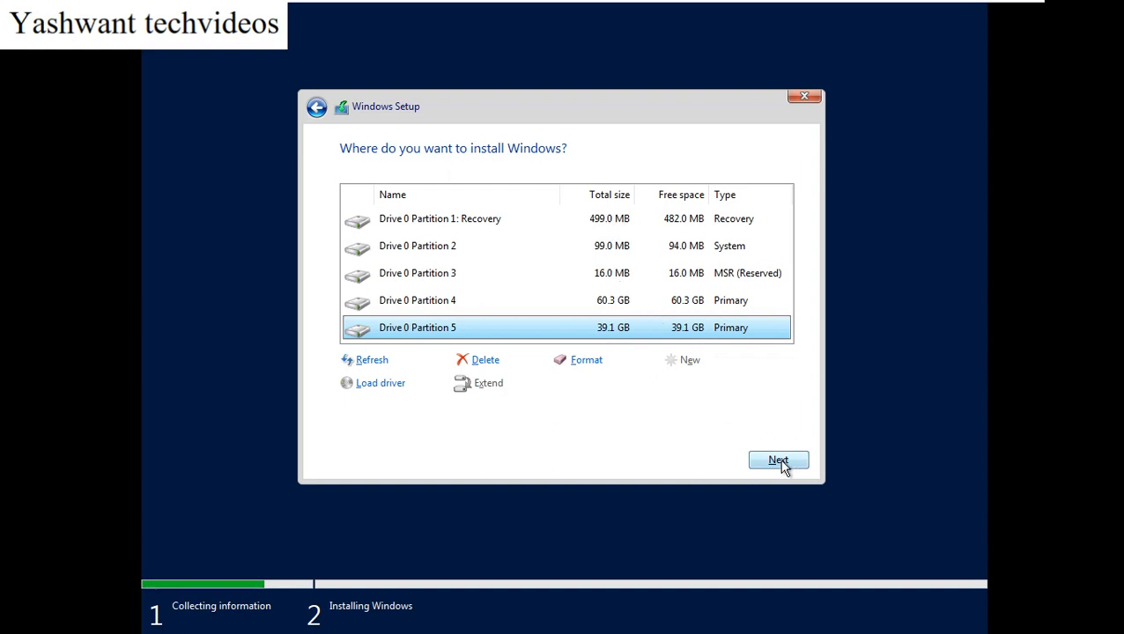
click(575, 309)
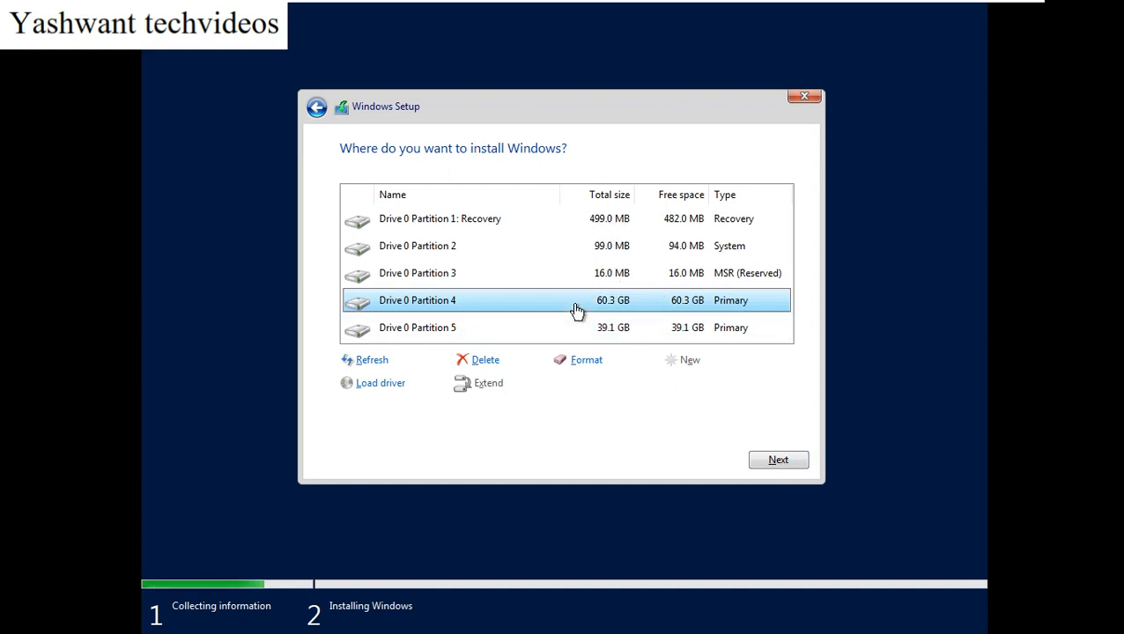
click(772, 461)
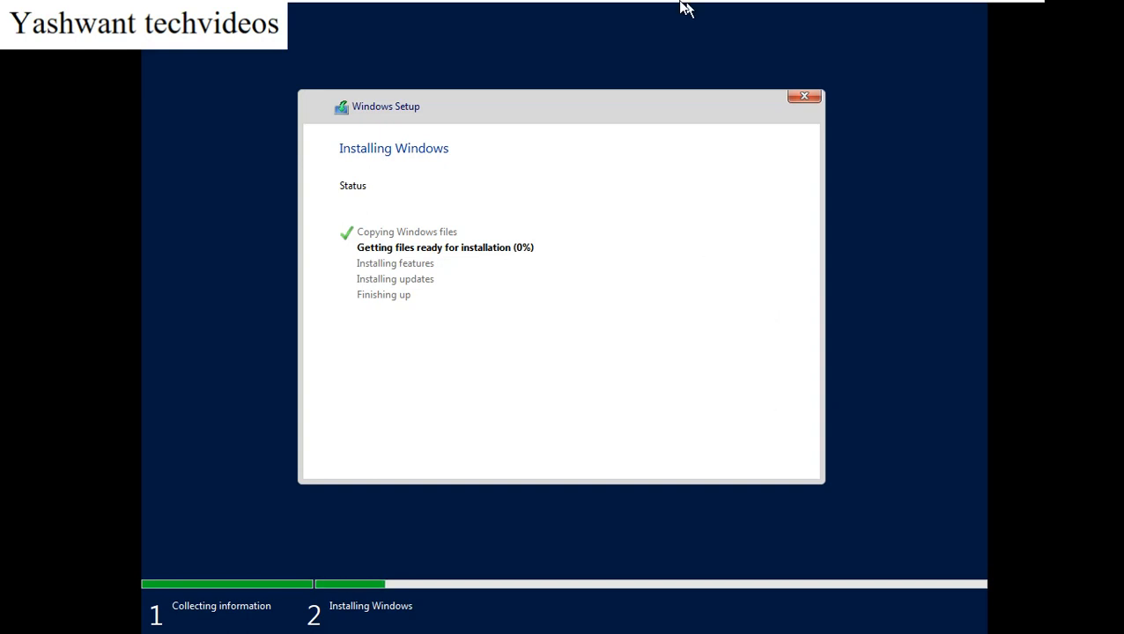
mouse_move(686, 7)
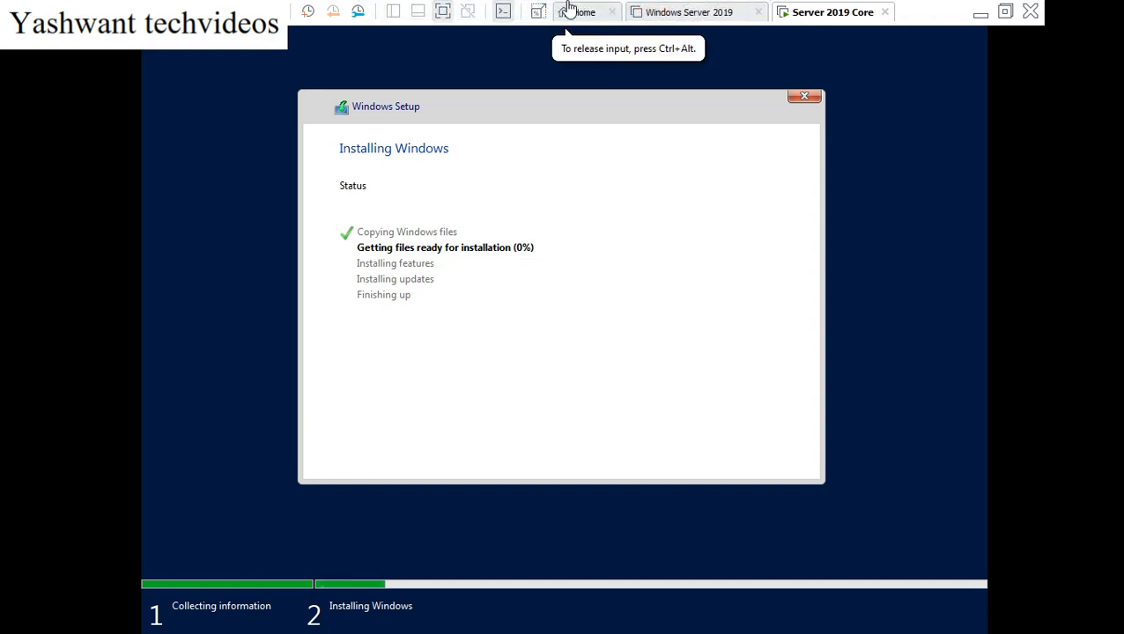
mouse_move(568, 7)
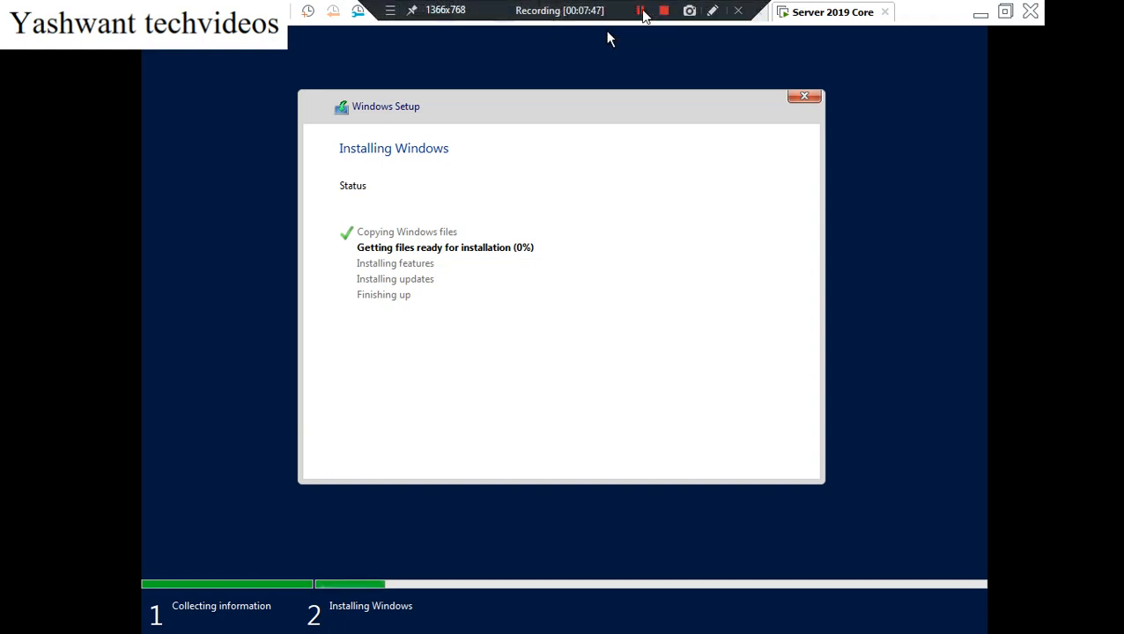
click(641, 10)
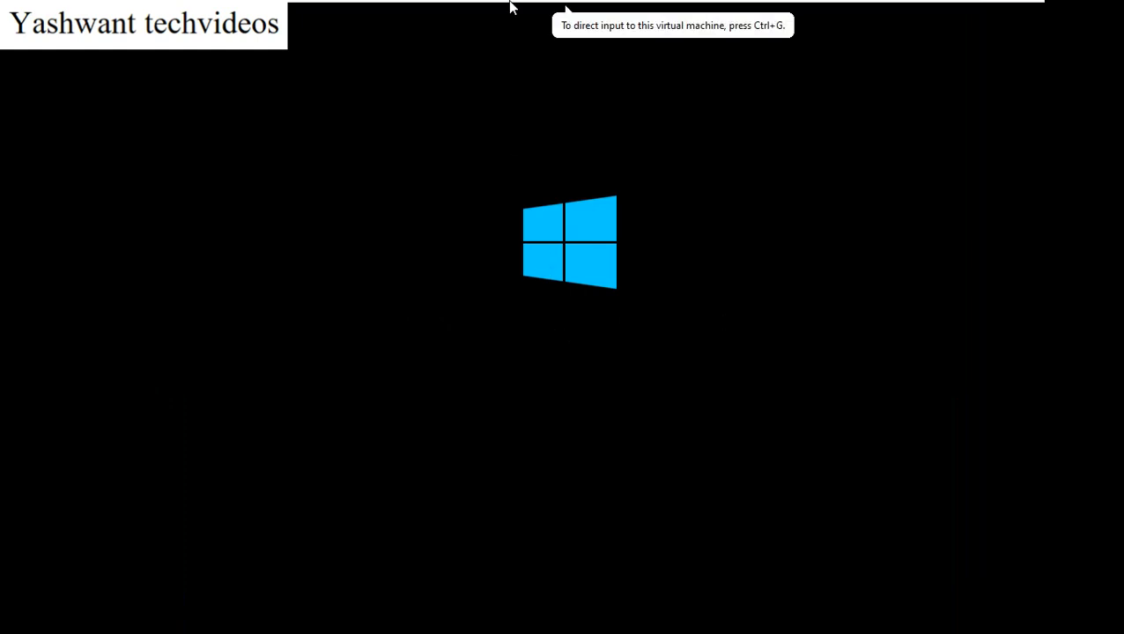
mouse_move(539, 3)
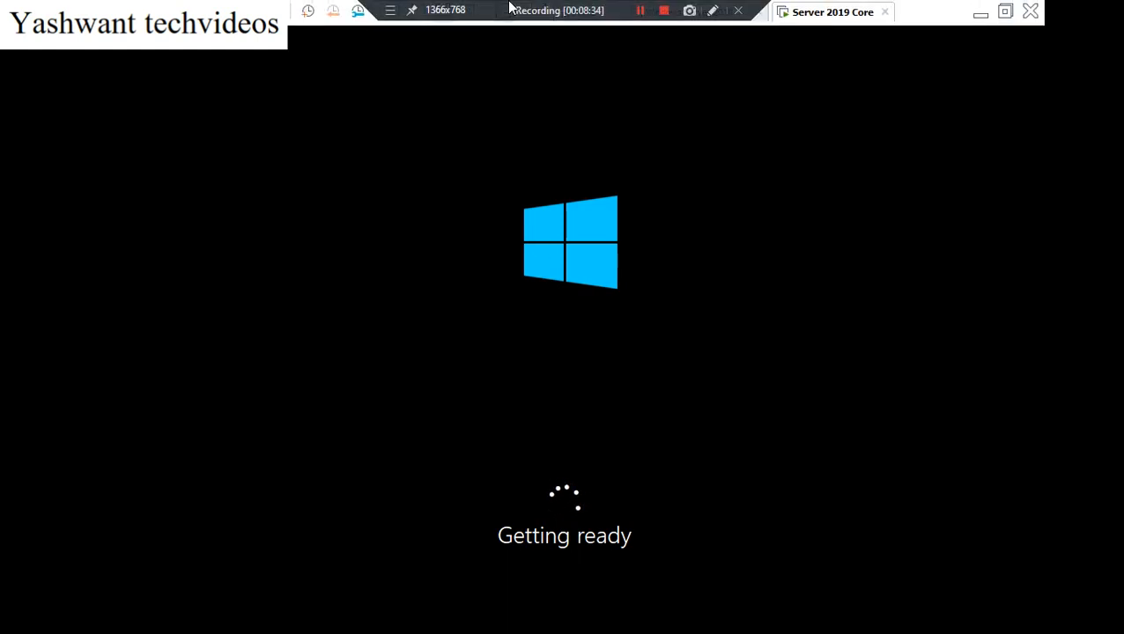
click(642, 10)
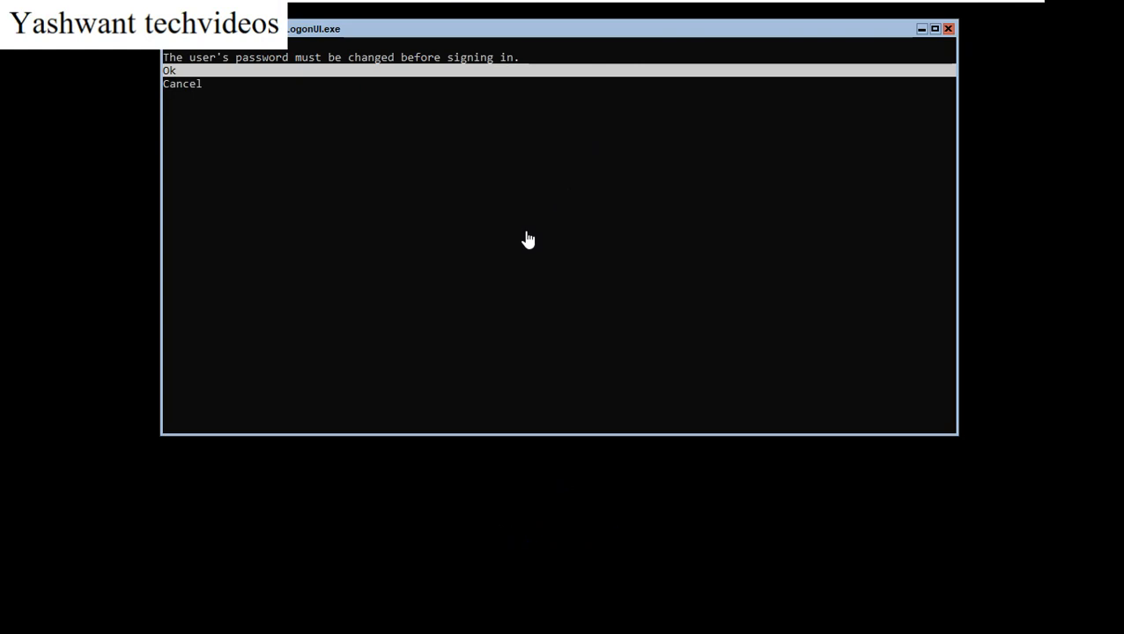
Accept the required Administrator password change at first sign-in to open the new password entry.
click(527, 238)
key(Return)
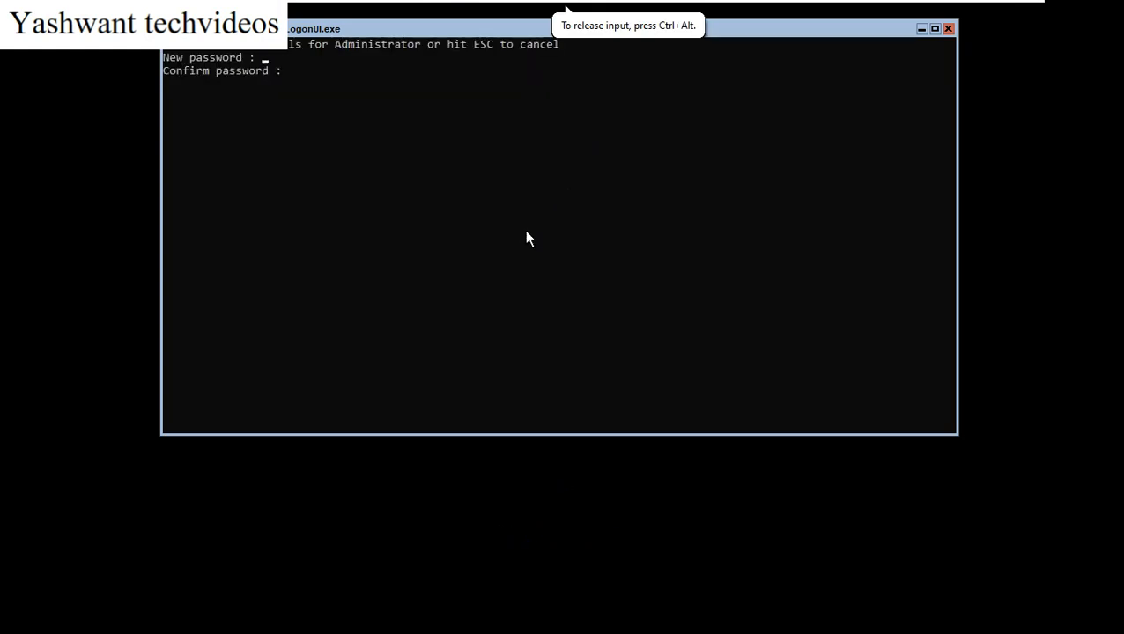
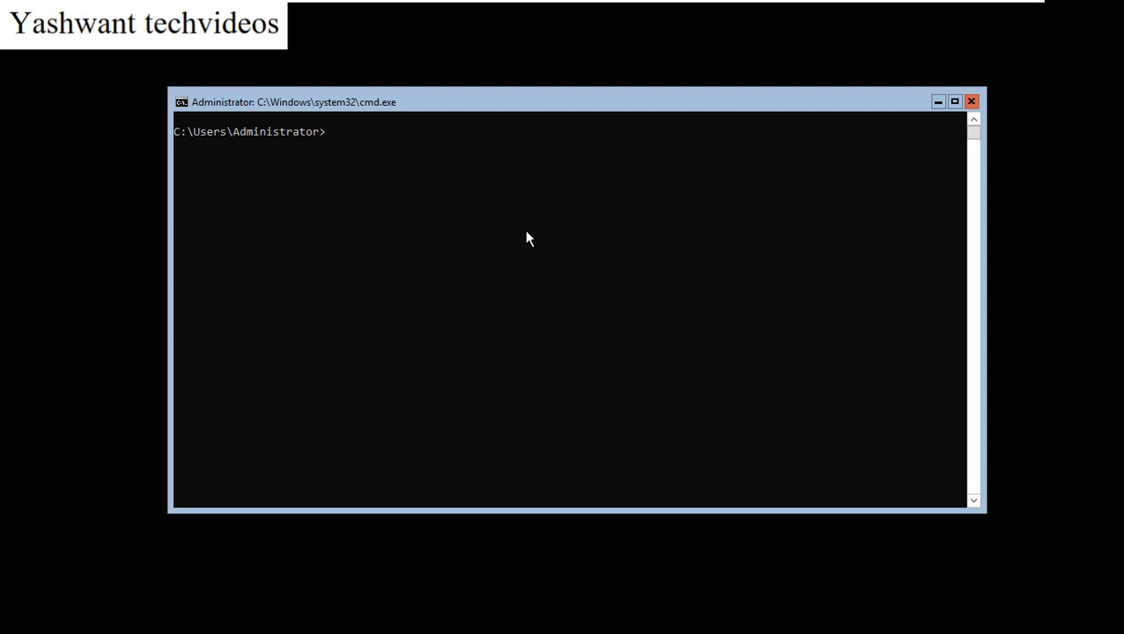
Launch taskmgr.exe from the command prompt, expand Task Manager to full details and view the CPU performance.
text(taskmgr.exe)
key(Return)
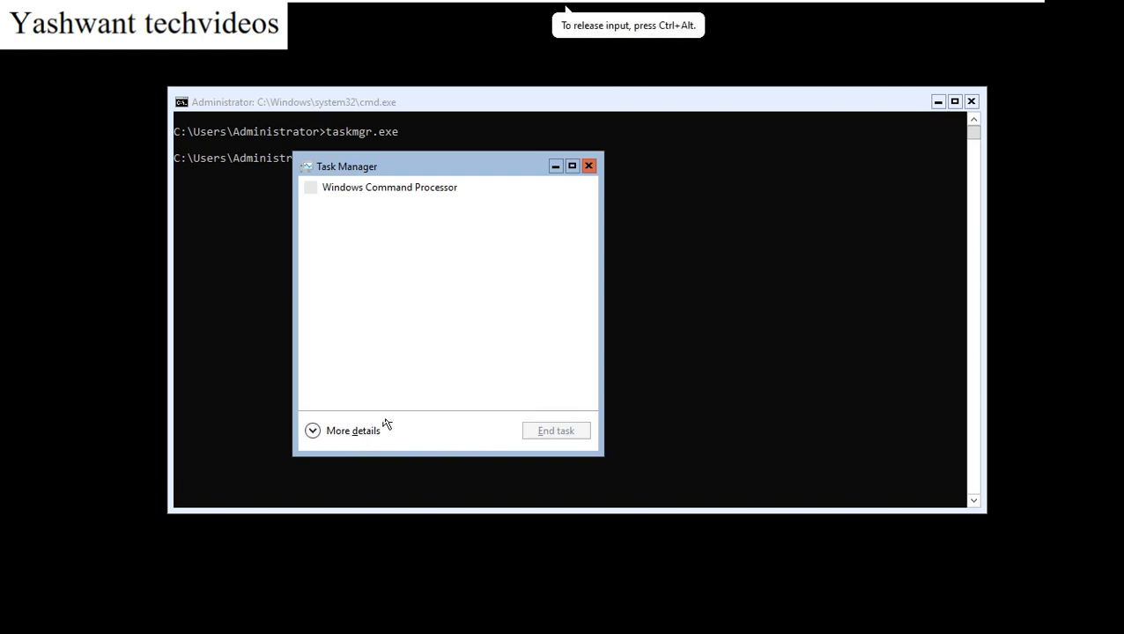
click(352, 431)
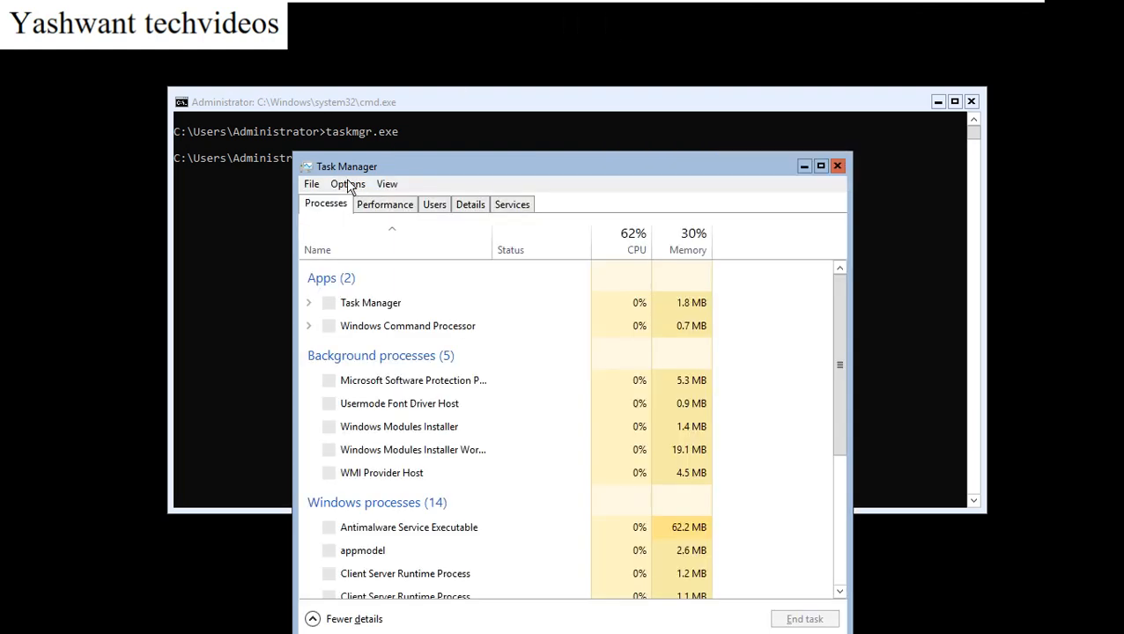
click(385, 211)
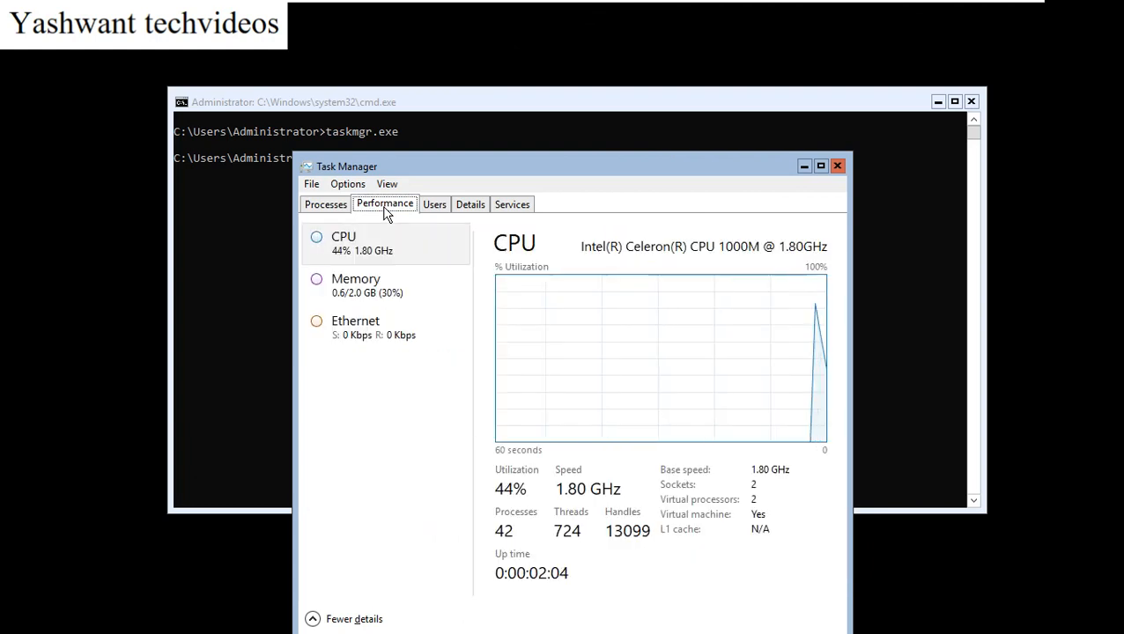
View the signed-in users in Task Manager and close it.
click(440, 208)
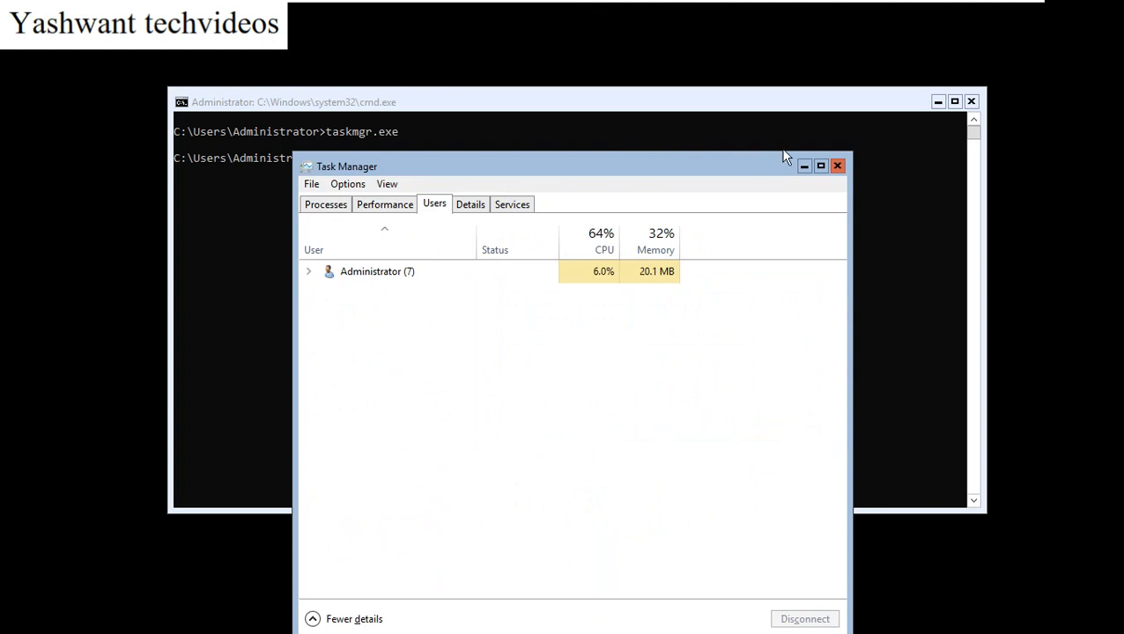
click(837, 166)
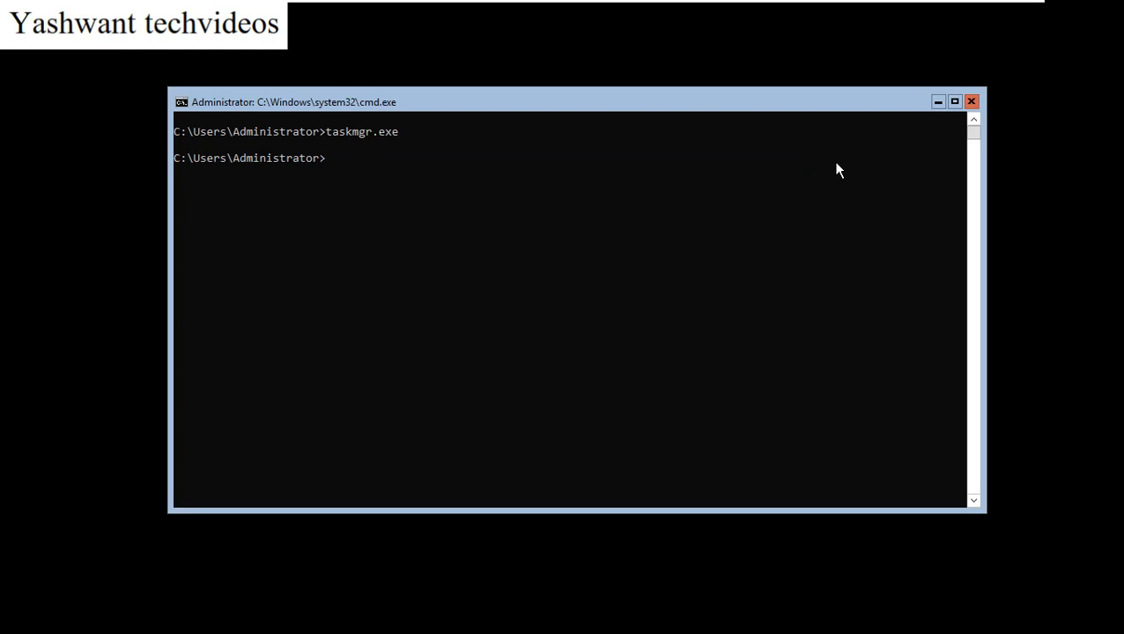
Run sconfig to view the Server Configuration options, and return to the command line with option 15.
text(sconfig)
key(Return)
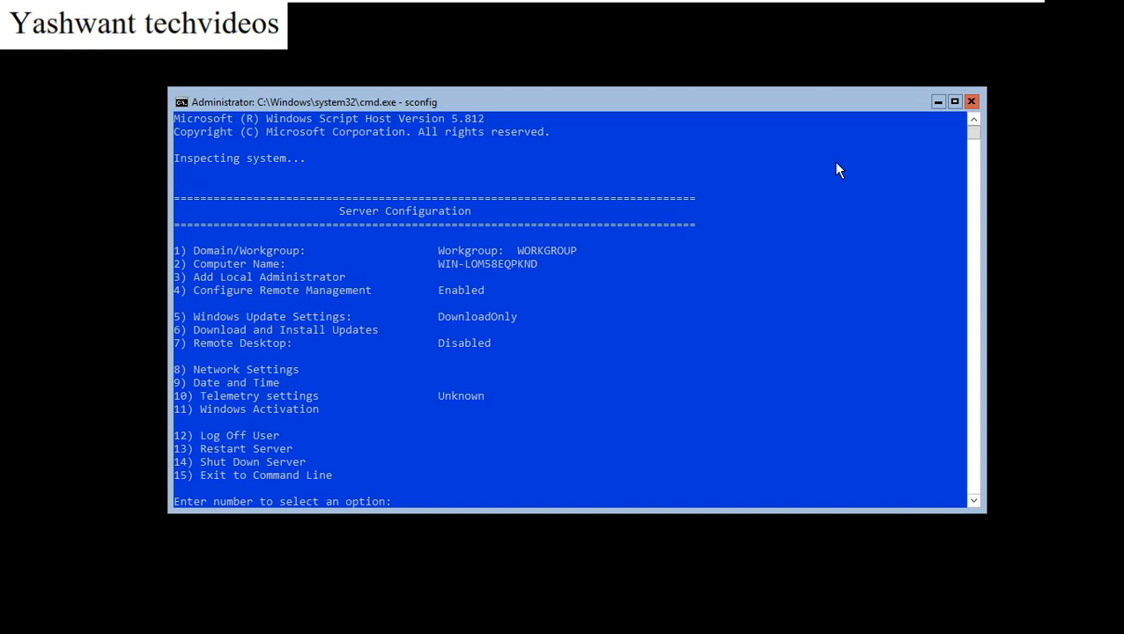
text(15)
key(Return)
key(Return)
key(Return)
key(Return)
key(Return)
key(Return)
key(Return)
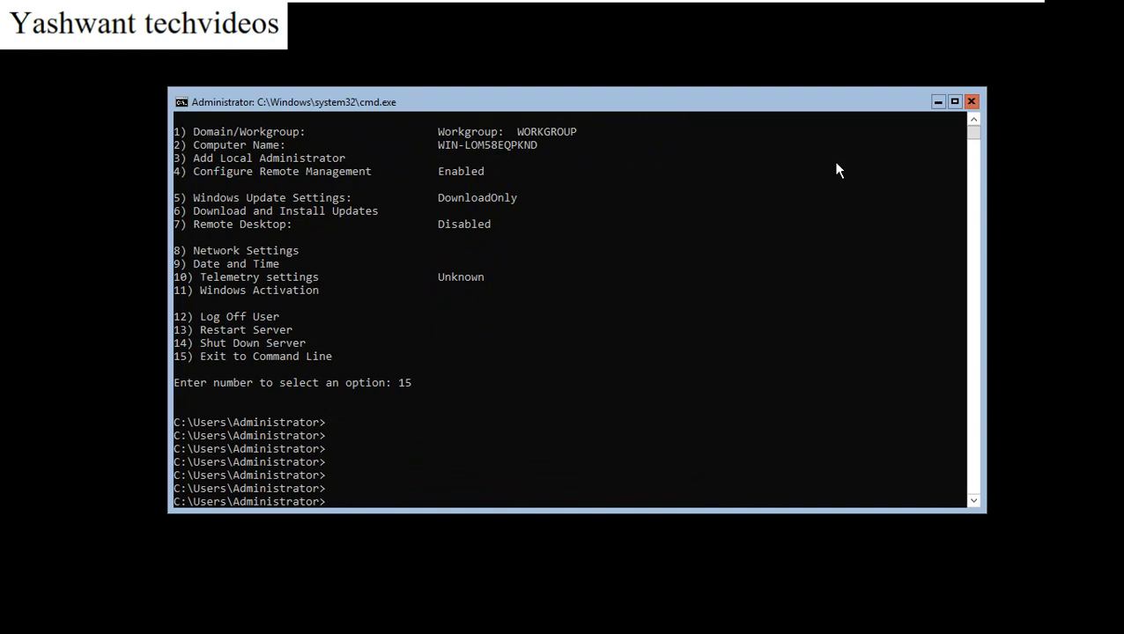
Run sconfig again to reopen the Server Configuration options.
text(sconfig)
key(Return)
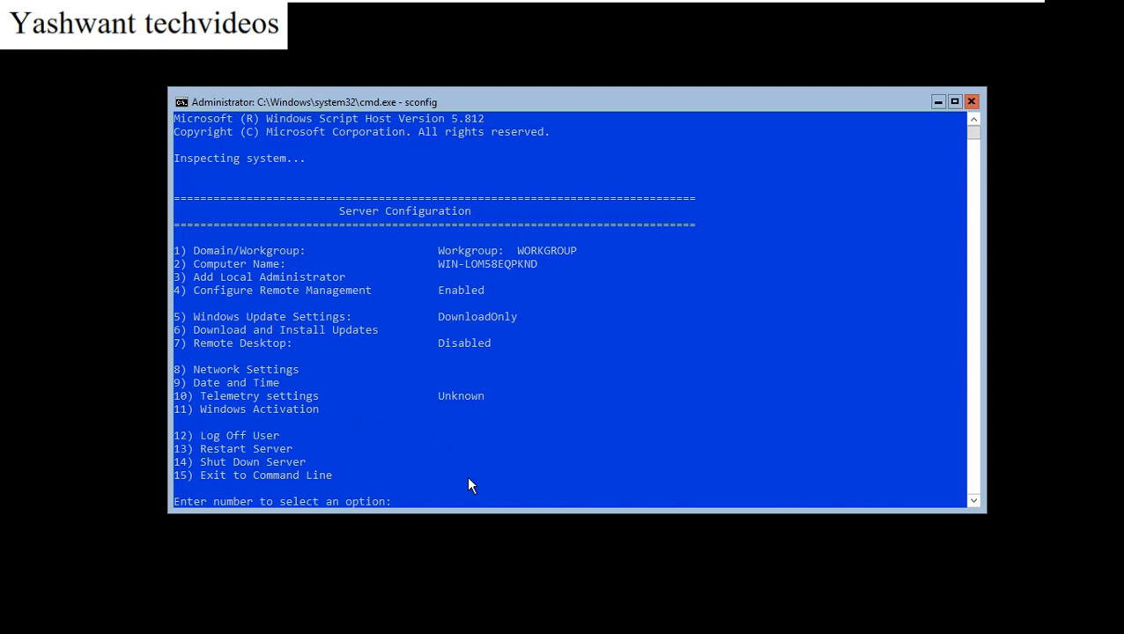
Try to join the server to a domain named D, leaving the authorized domain user blank.
text(1)
key(Return)
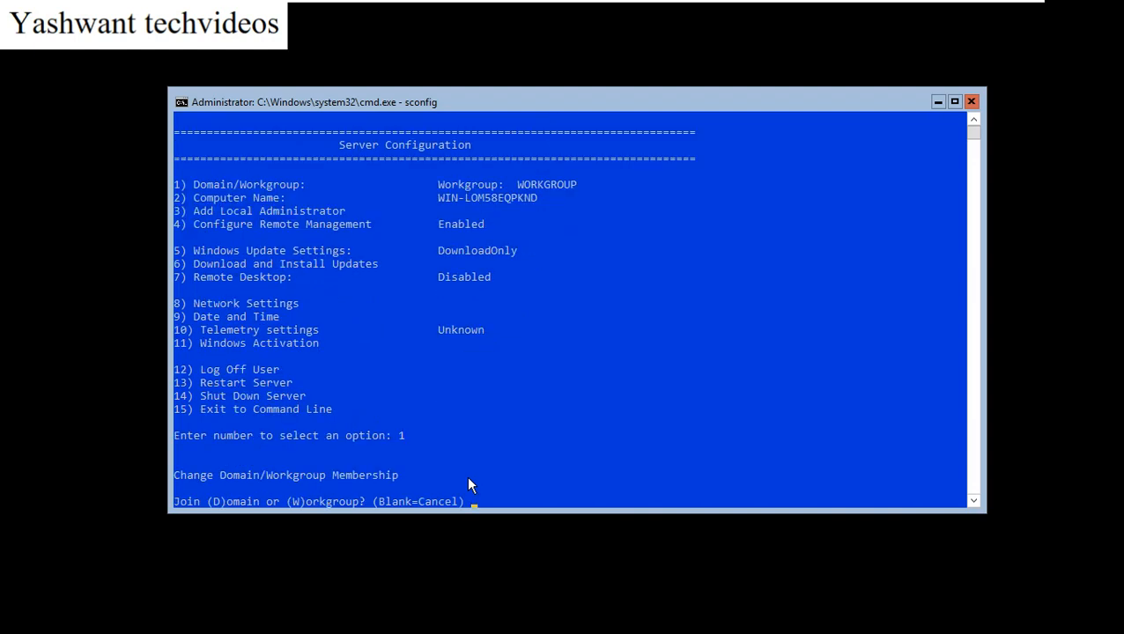
text(D)
key(Return)
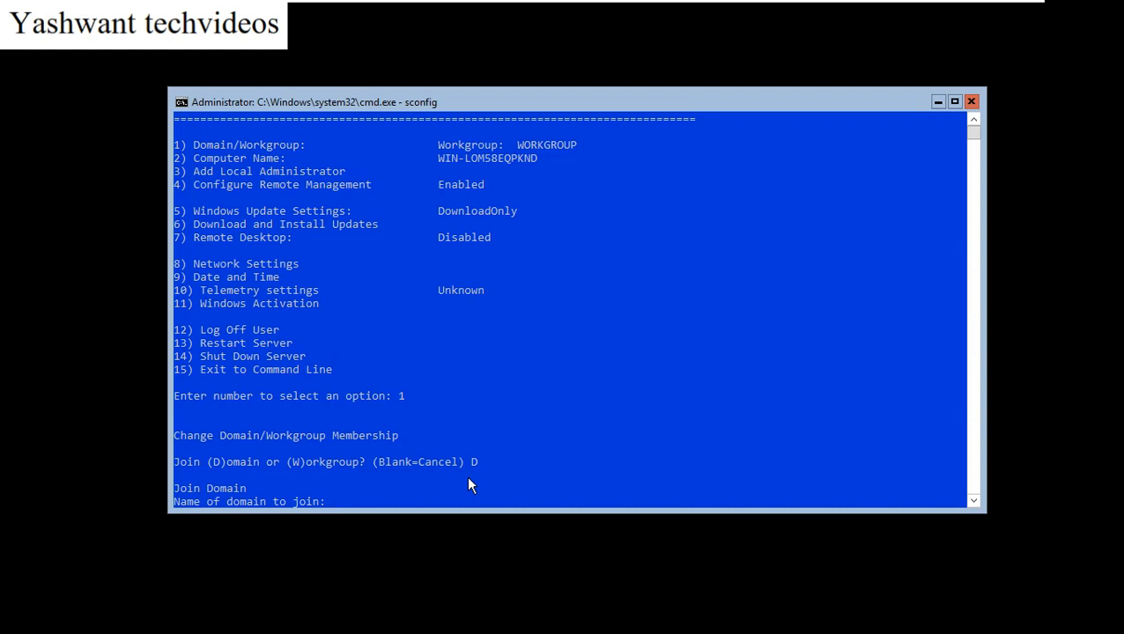
text(D)
key(Return)
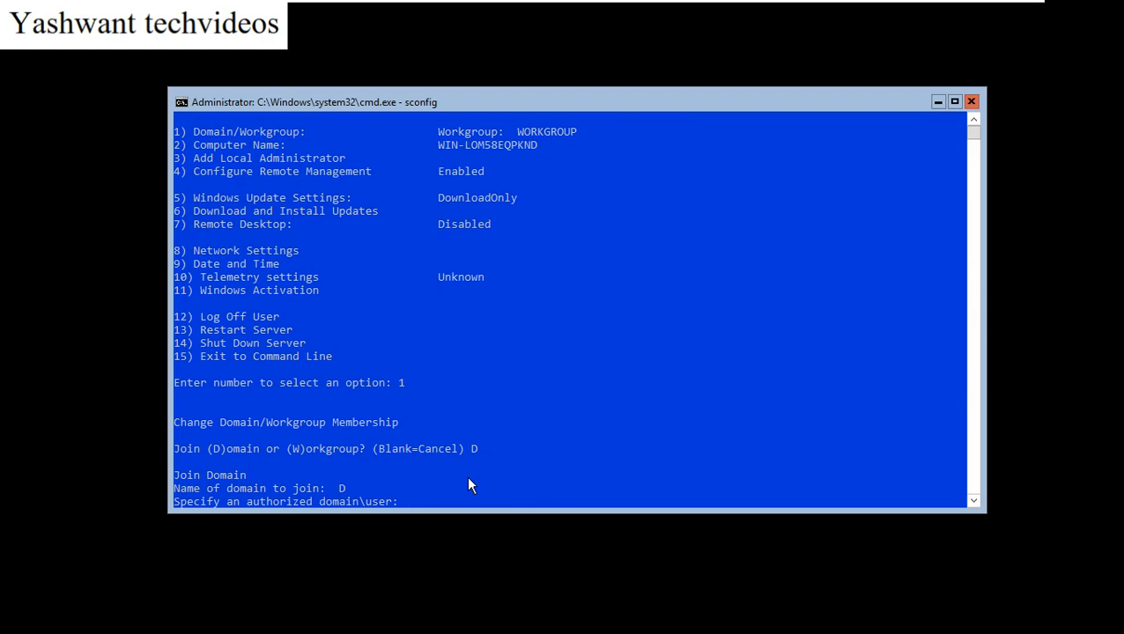
key(Return)
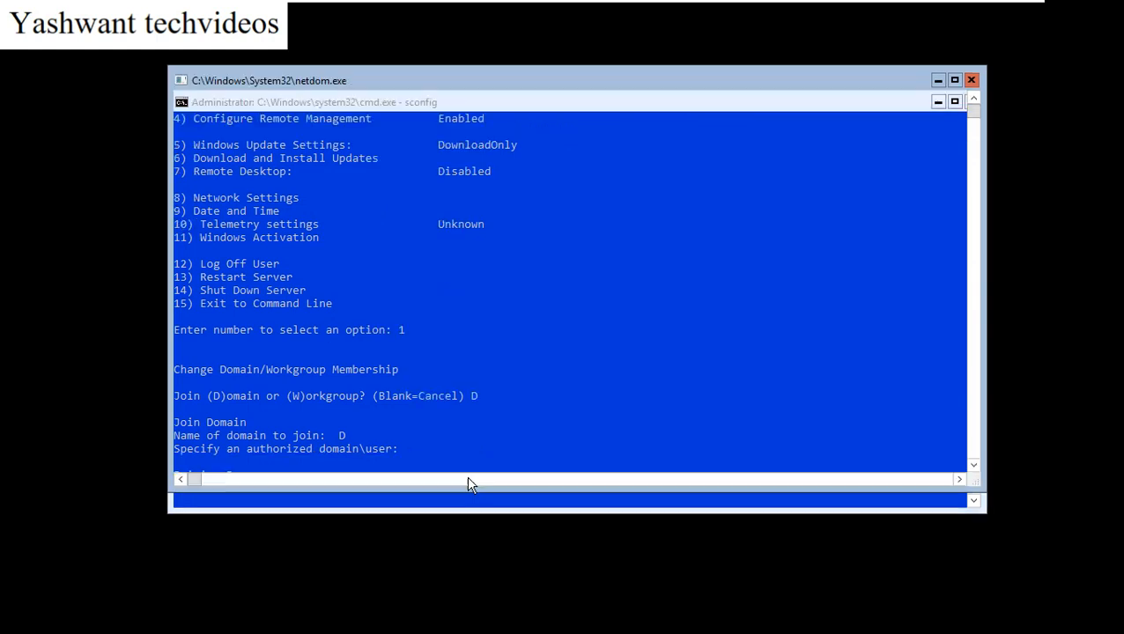
key(Return)
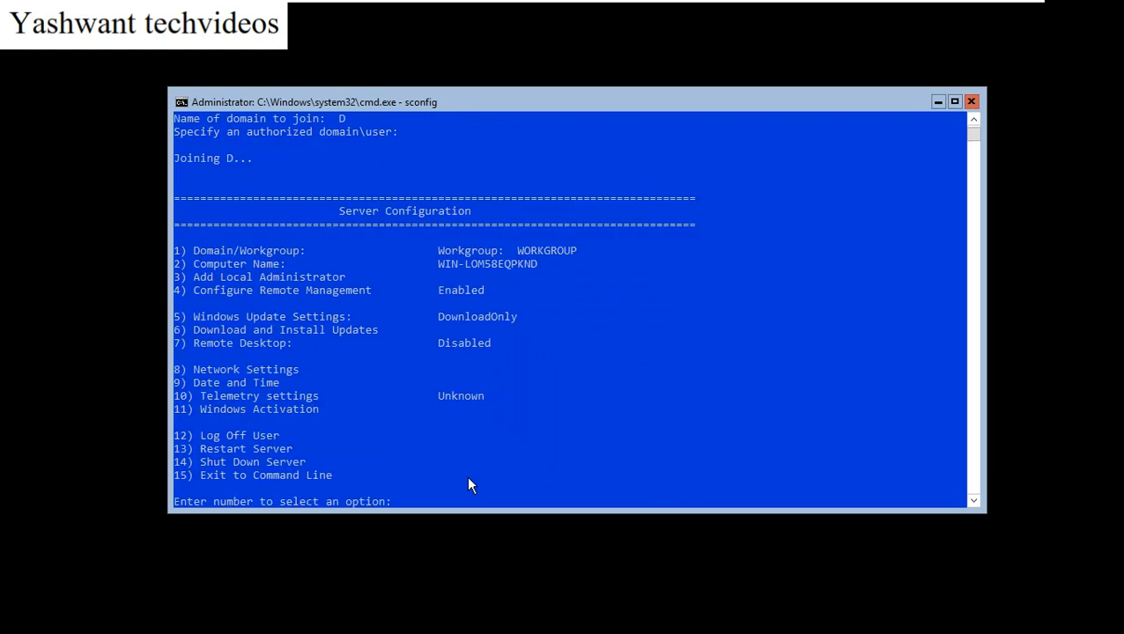
Change the computer name to yash_server with option 2 and decline the immediate restart.
text(2)
key(Return)
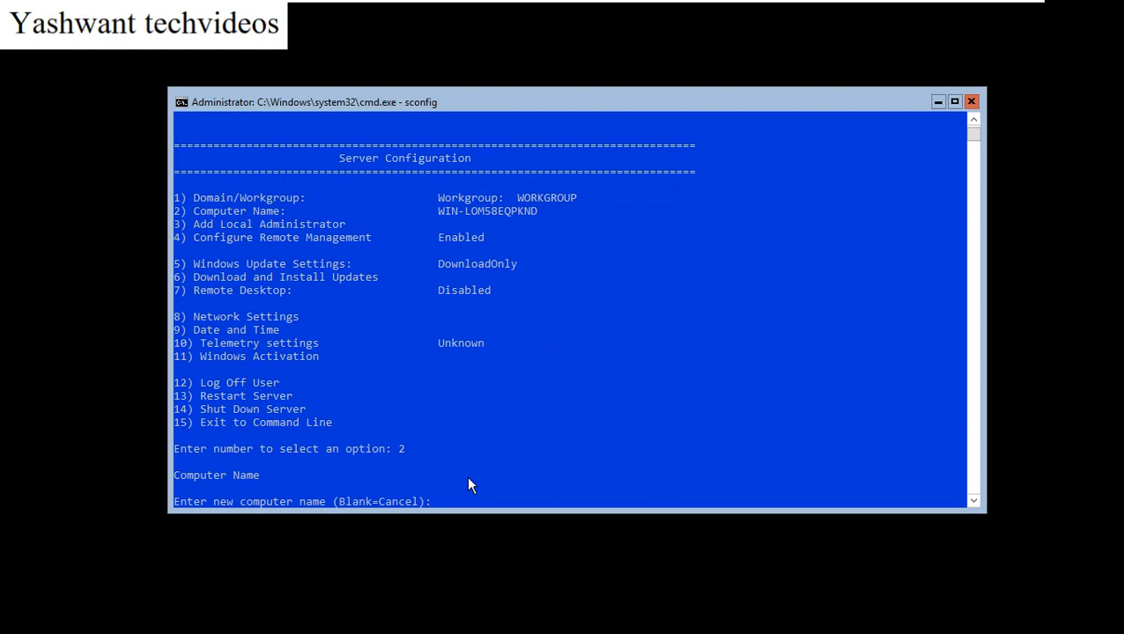
text(yash_server)
key(Return)
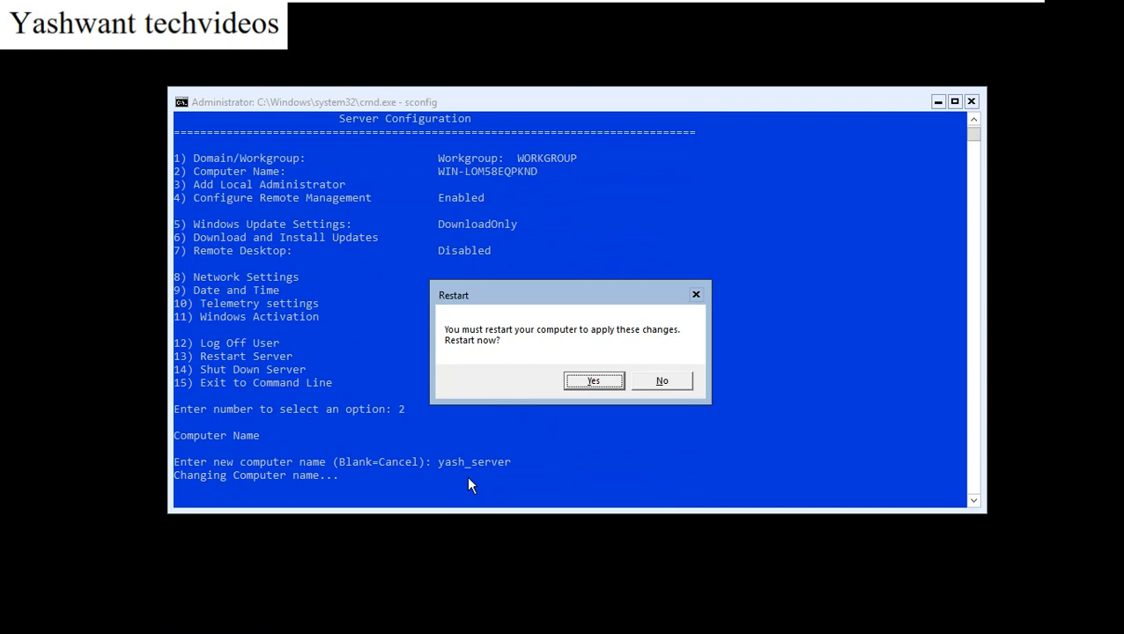
key(Tab)
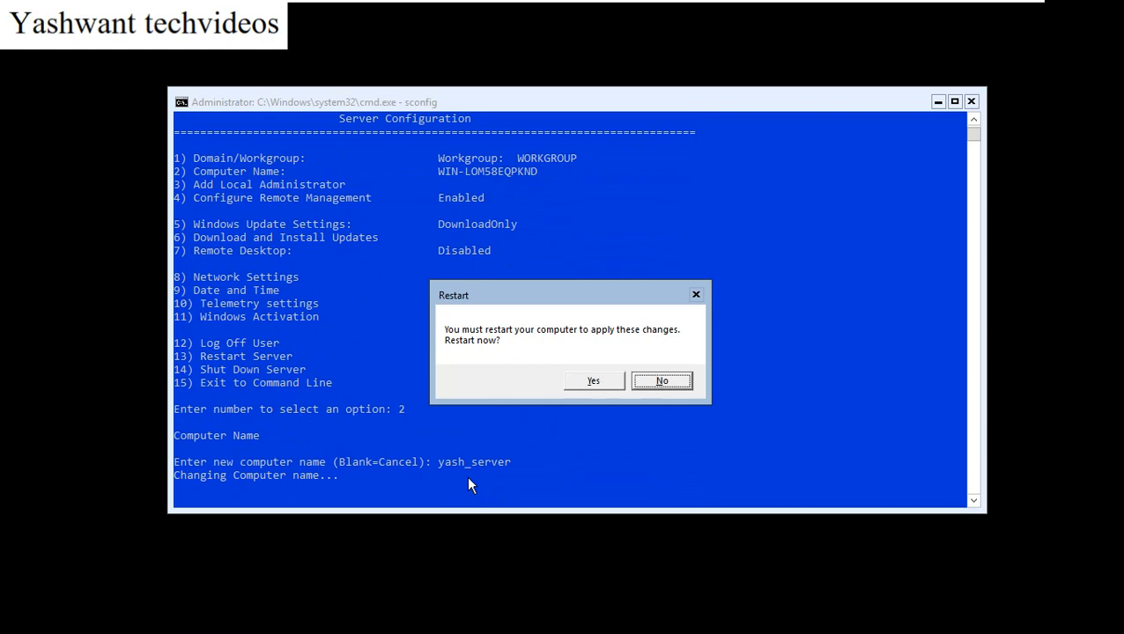
key(Return)
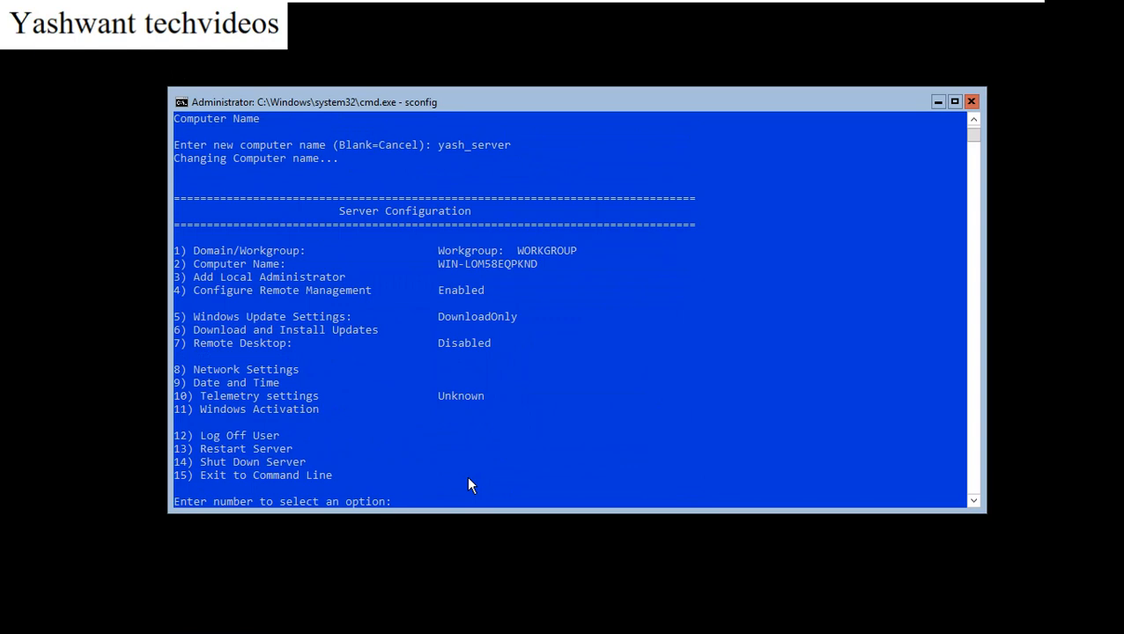
Add a local administrator with option 3, entering the account's user name and completing the user password and confirmation fields.
text(3)
key(Return)
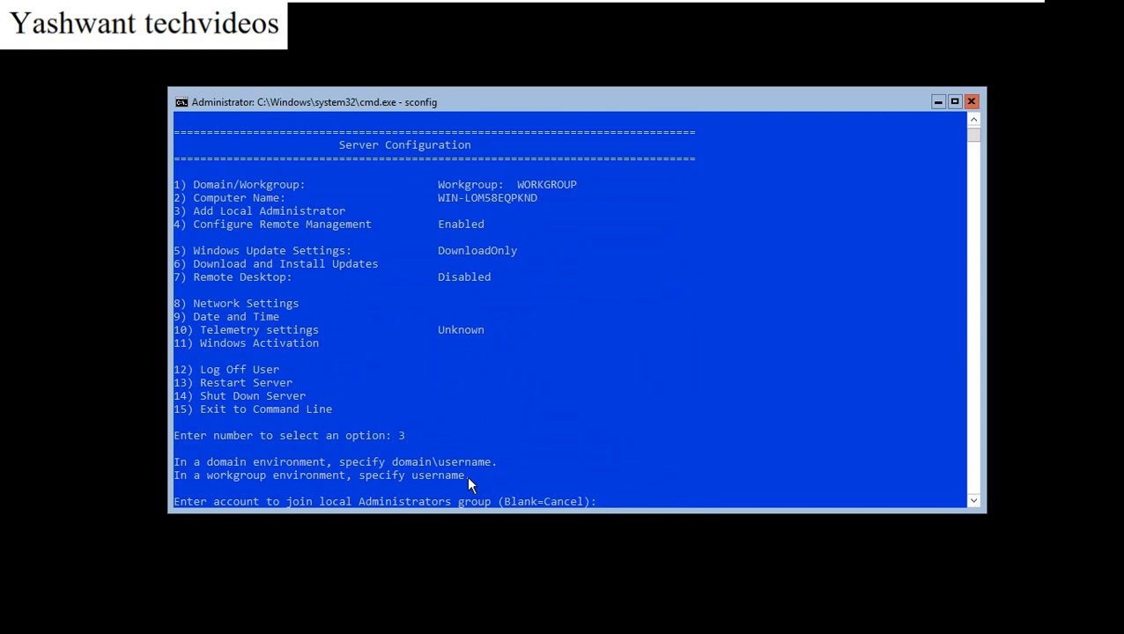
text(yash)
key(Return)
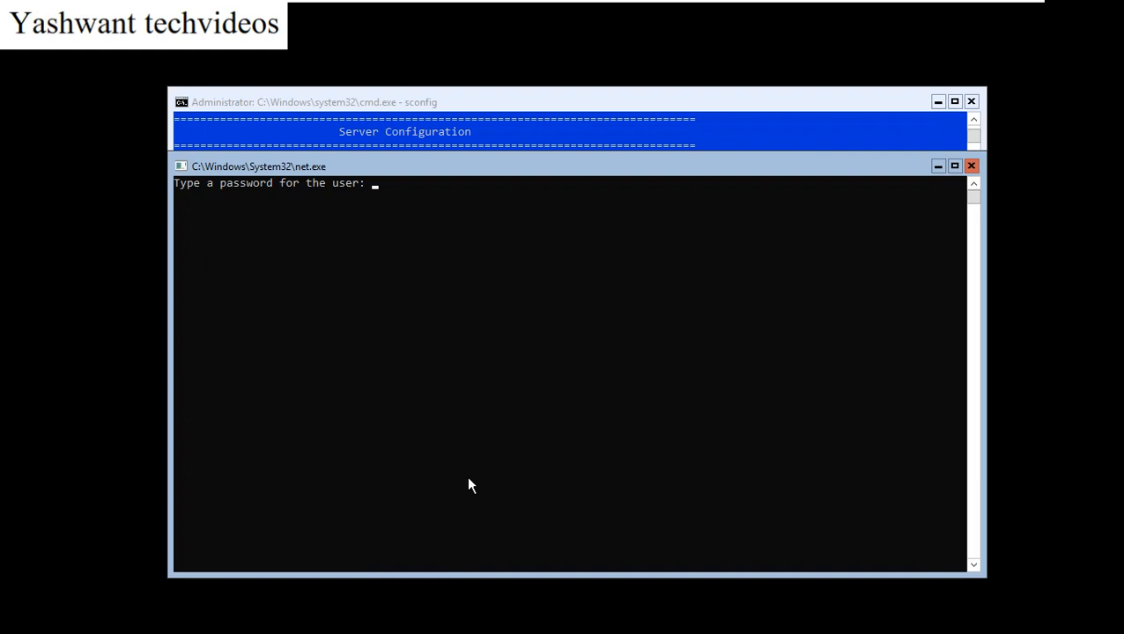
key(Return)
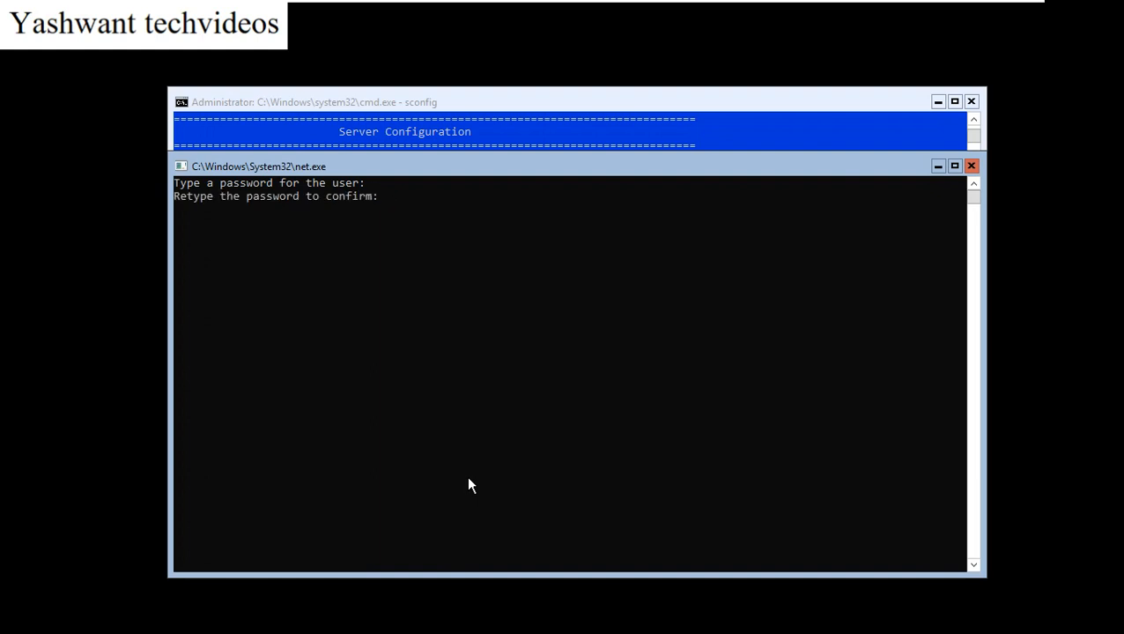
key(Return)
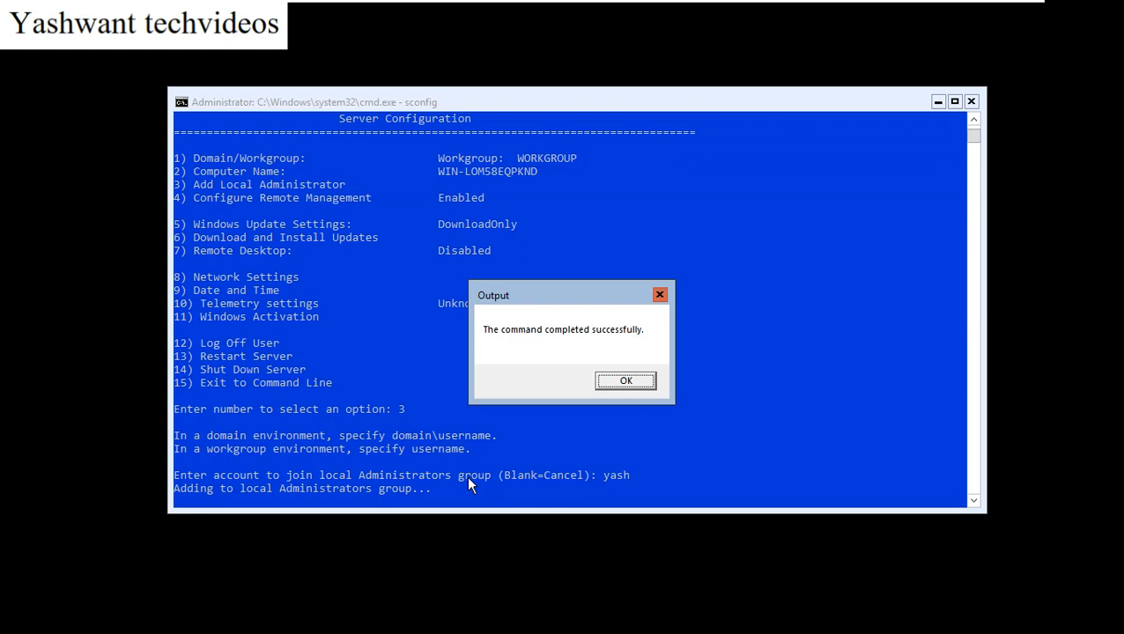
key(Return)
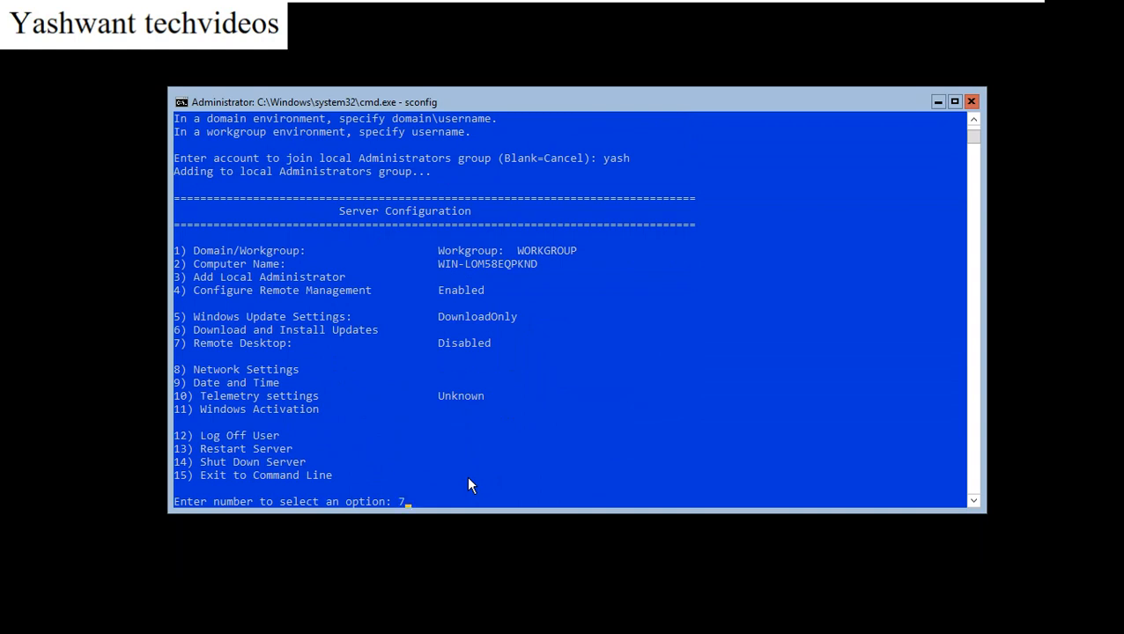
Enable Remote Desktop with option 7, allowing only clients with Network Level Authentication.
key(Return)
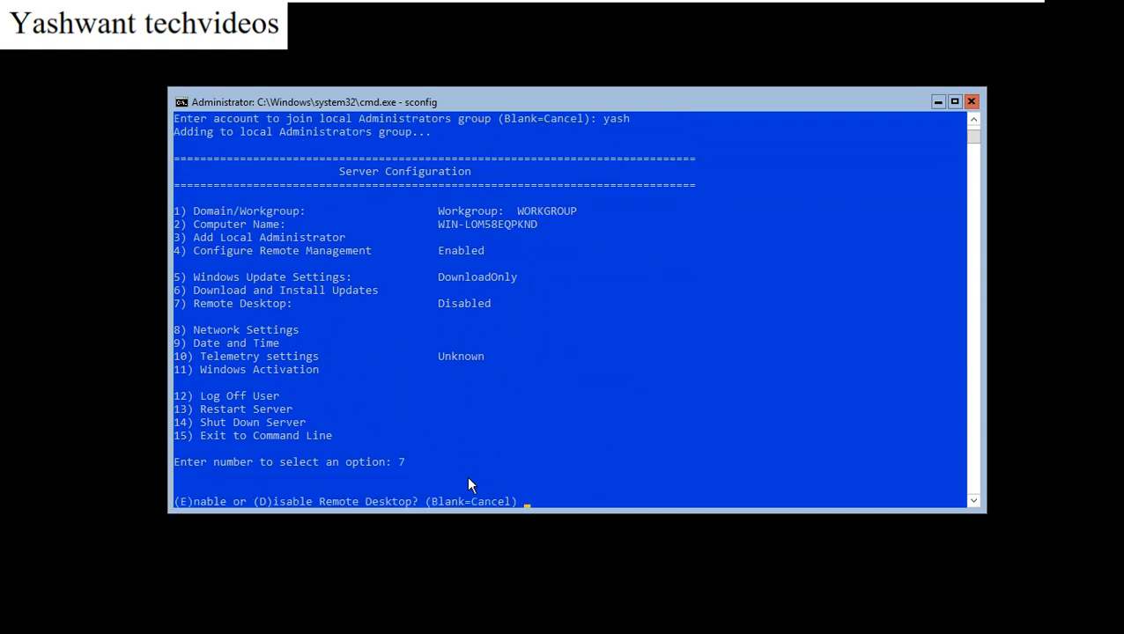
text(E)
key(Return)
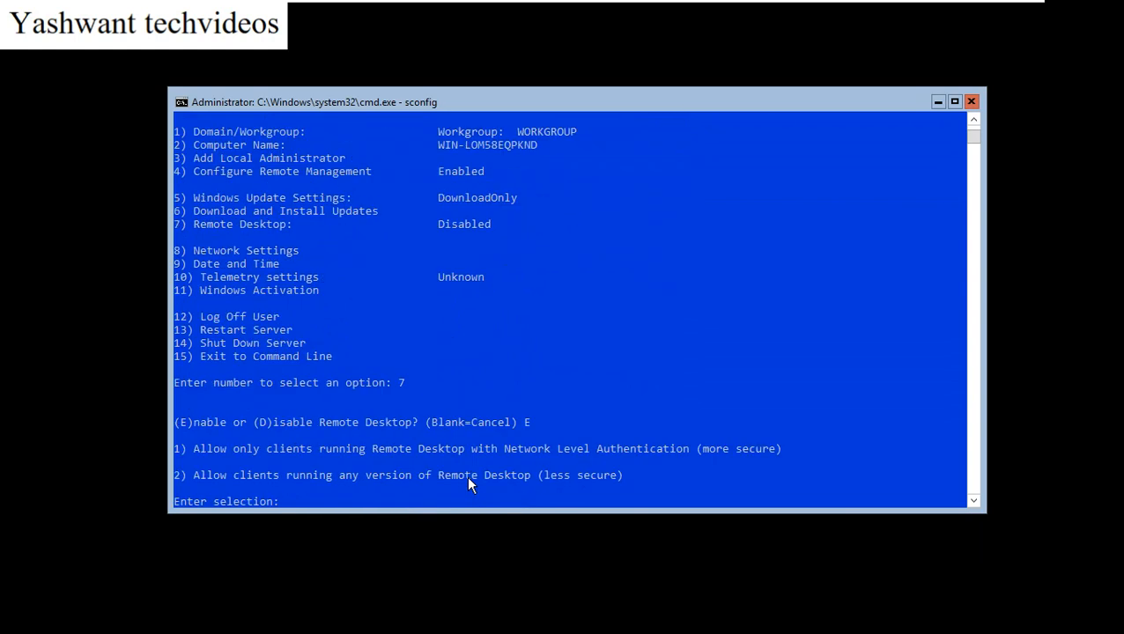
text(1)
key(Return)
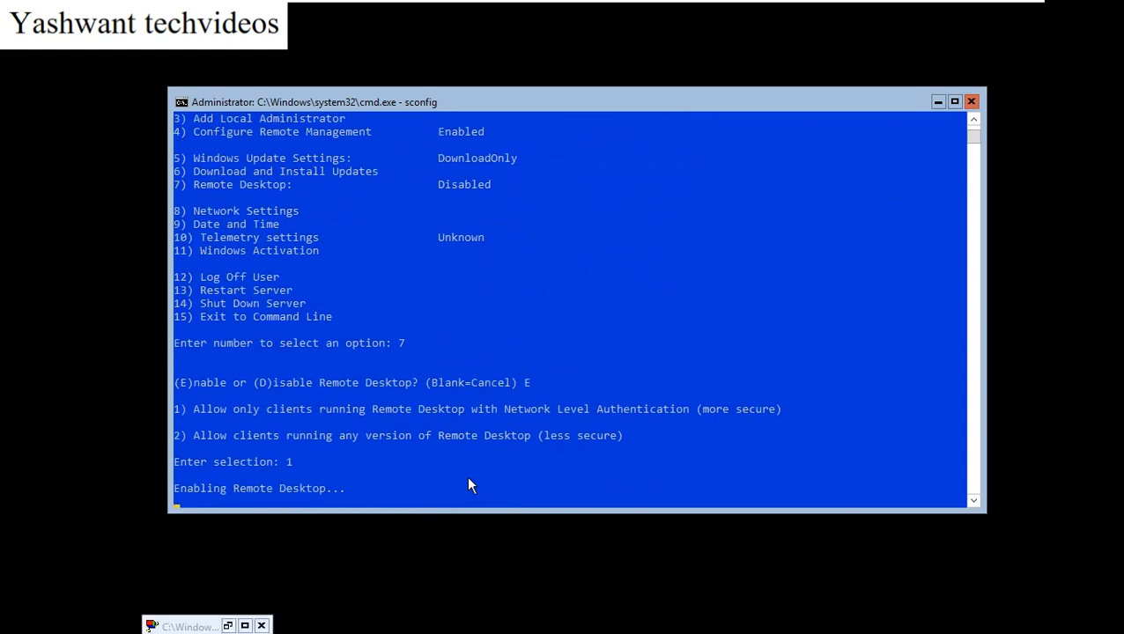
key(Return)
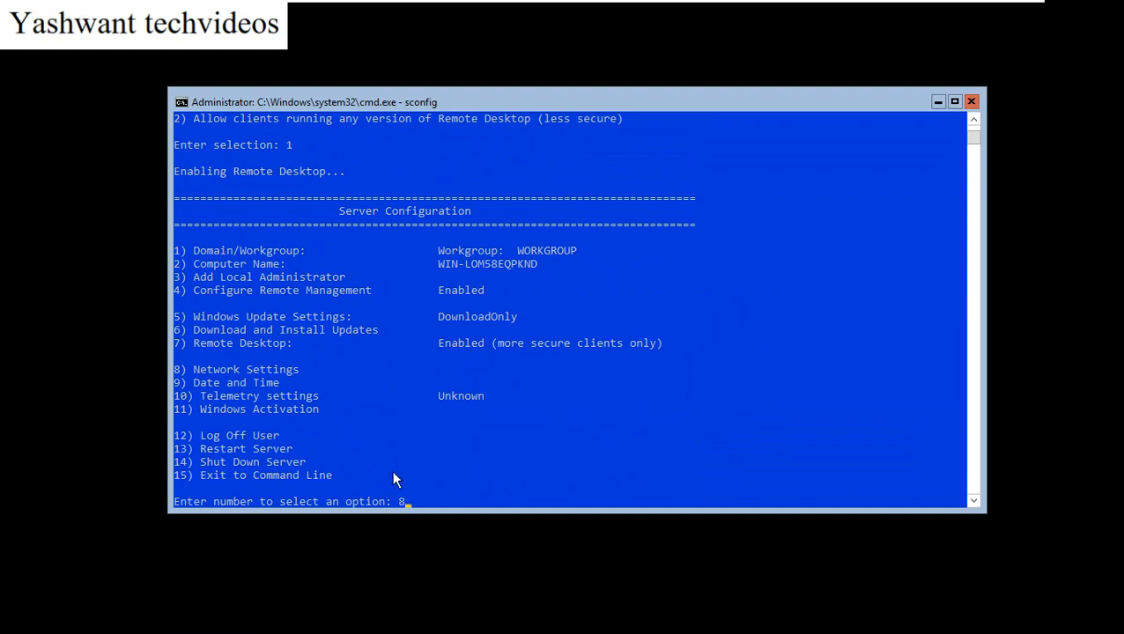
Open the network settings, select adapter index 1 and choose to set its network adapter address.
key(Return)
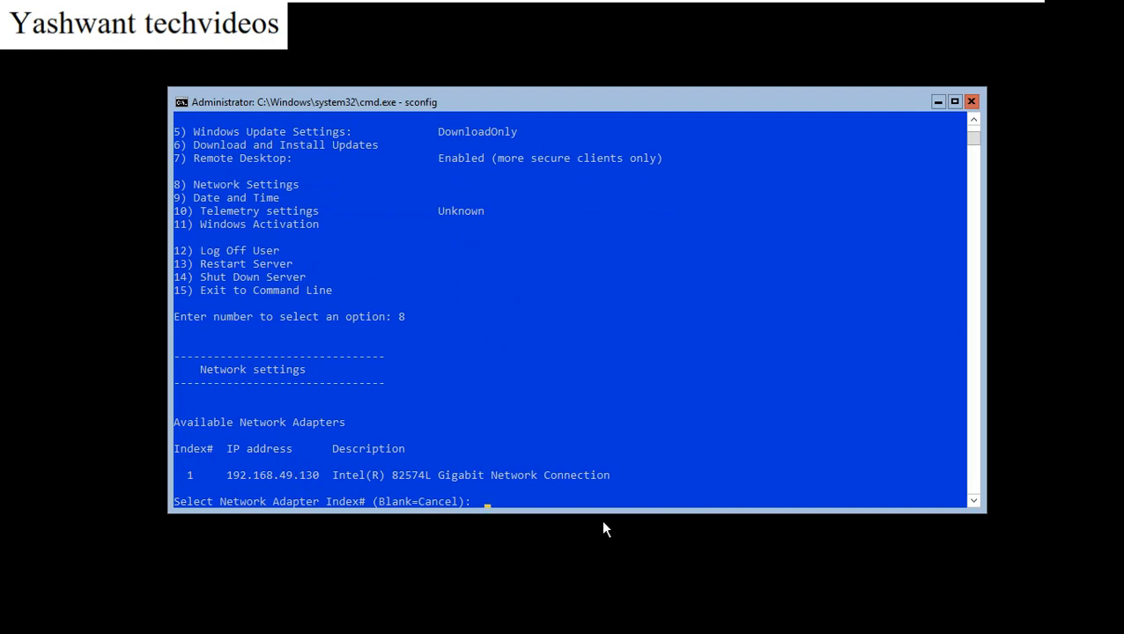
text(1)
key(Return)
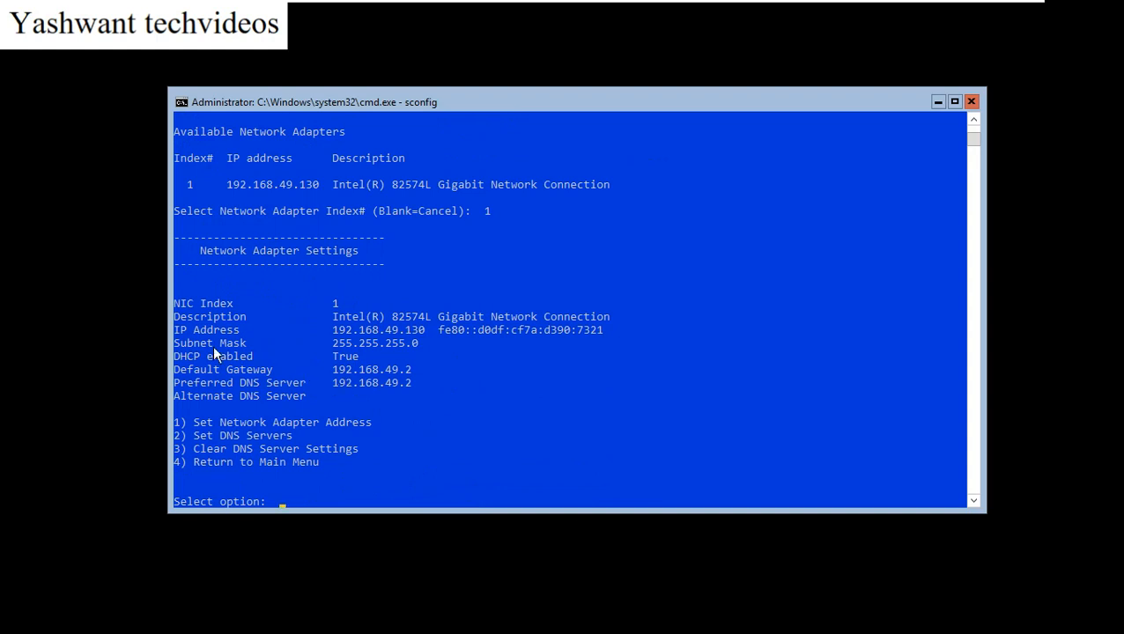
drag(181, 355, 371, 365)
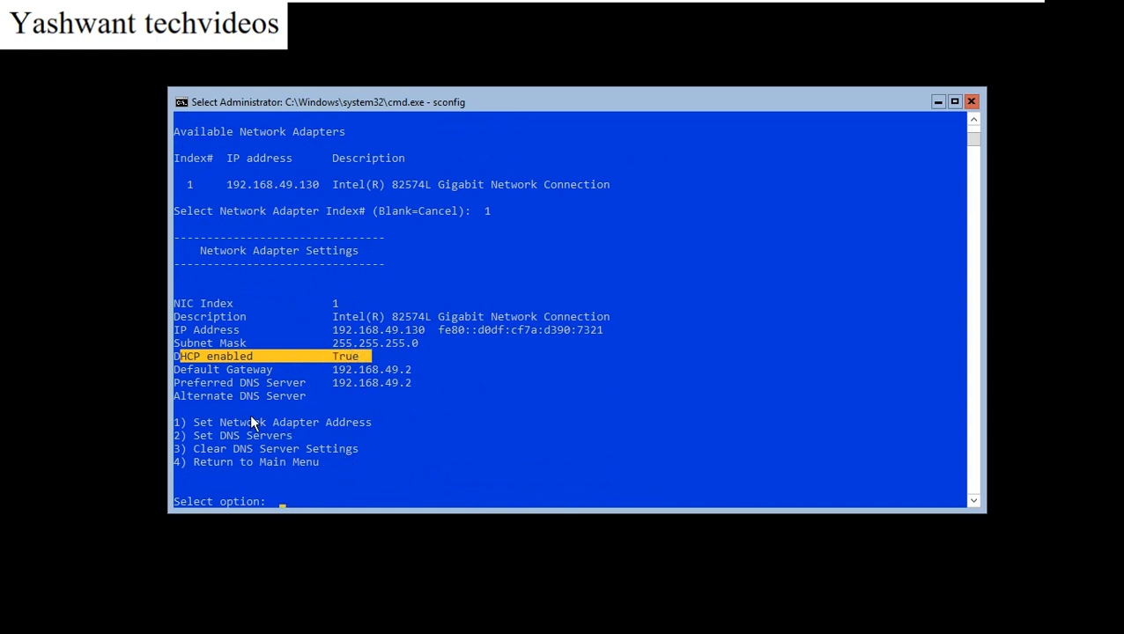
drag(233, 423, 369, 423)
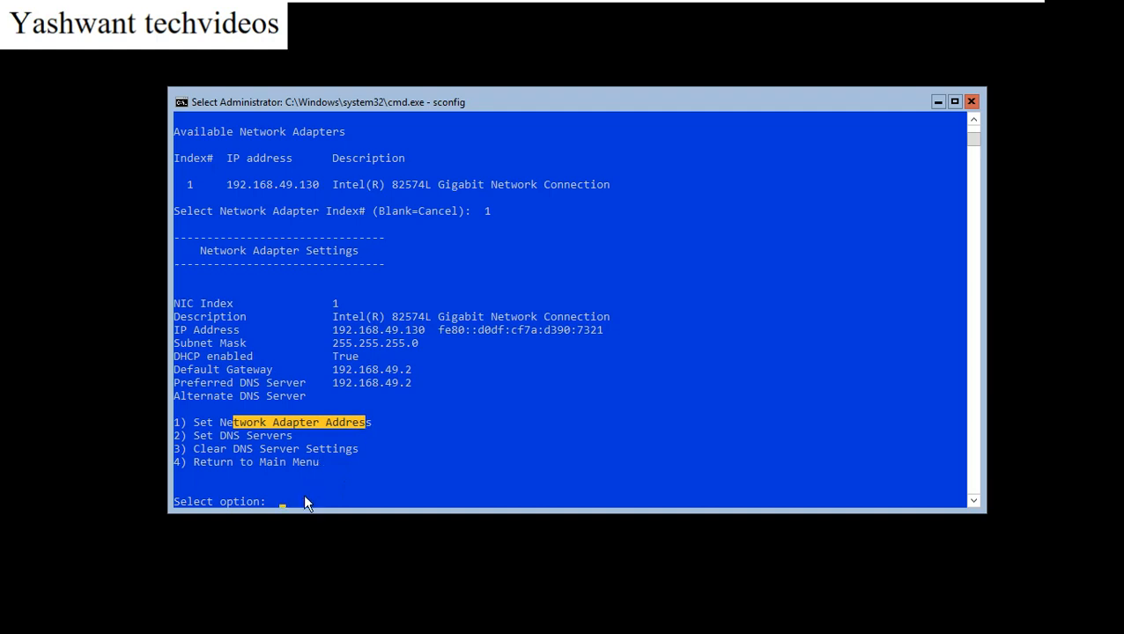
click(304, 502)
key(Escape)
text(1)
key(Return)
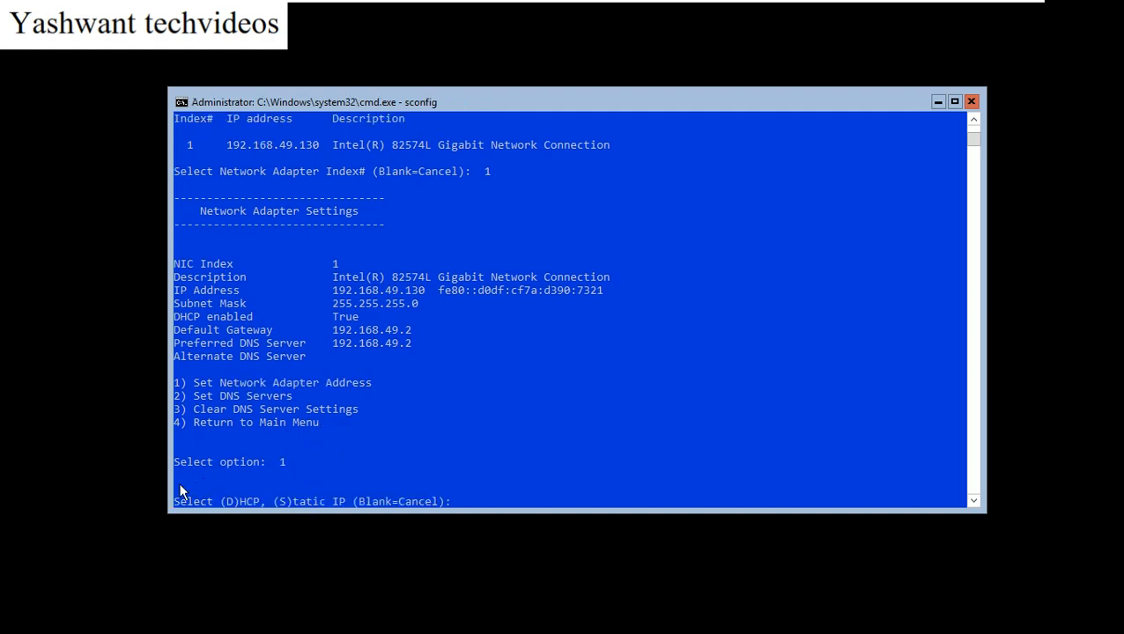
Give the adapter the static IP address 192.168.80.10 with the default subnet mask and default gateway 192.168.80.1.
drag(215, 502, 364, 502)
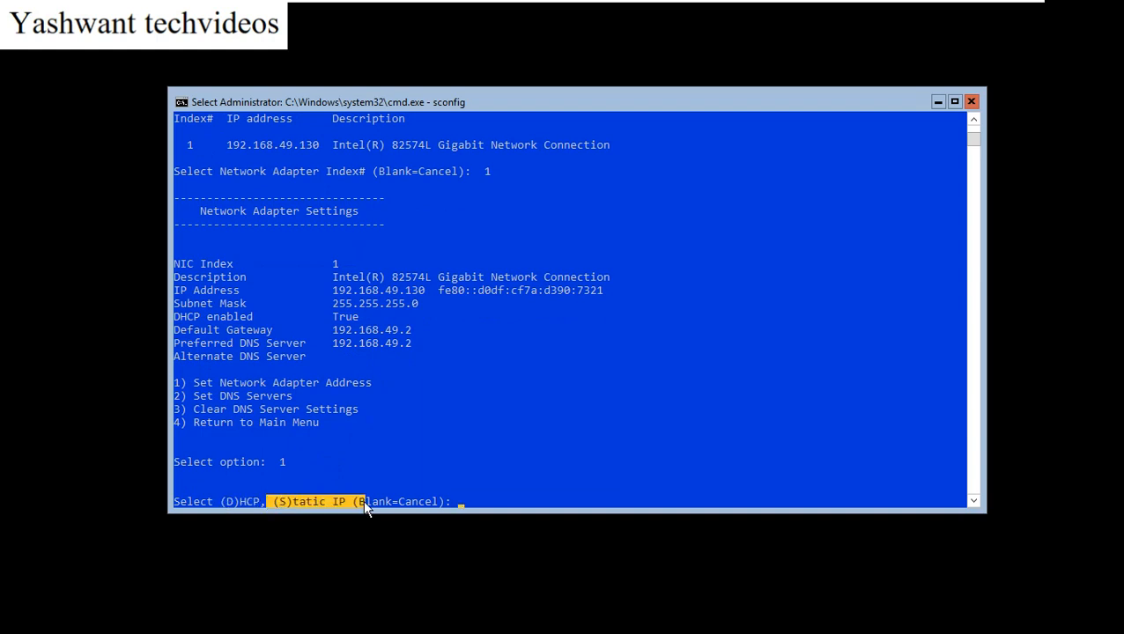
click(504, 501)
text(S)
key(Return)
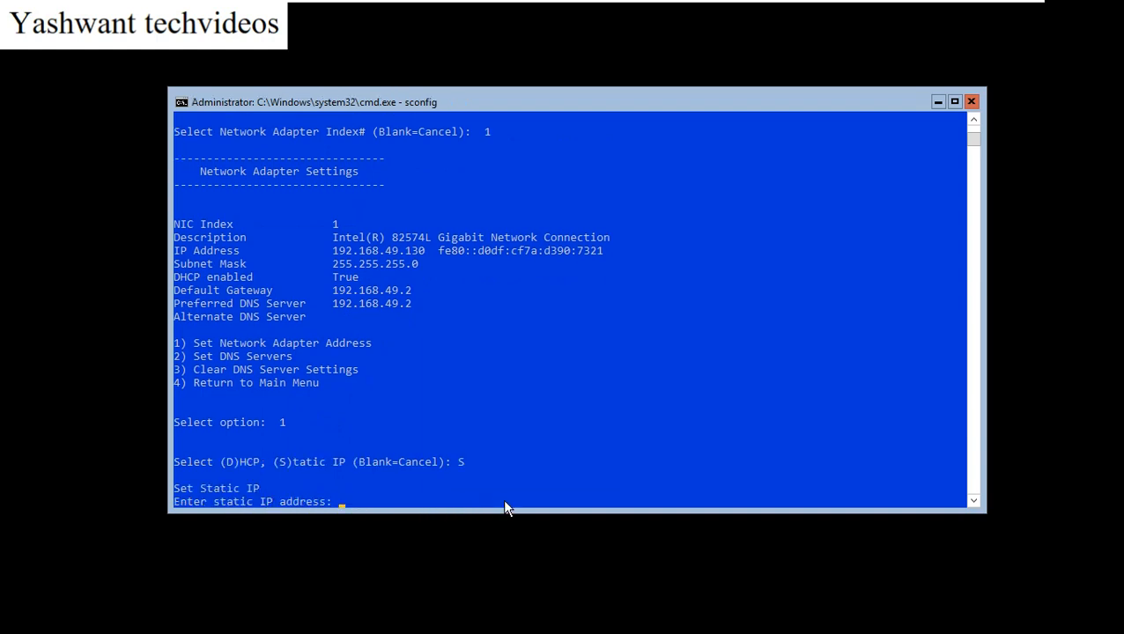
text(192.168.80.10)
key(Return)
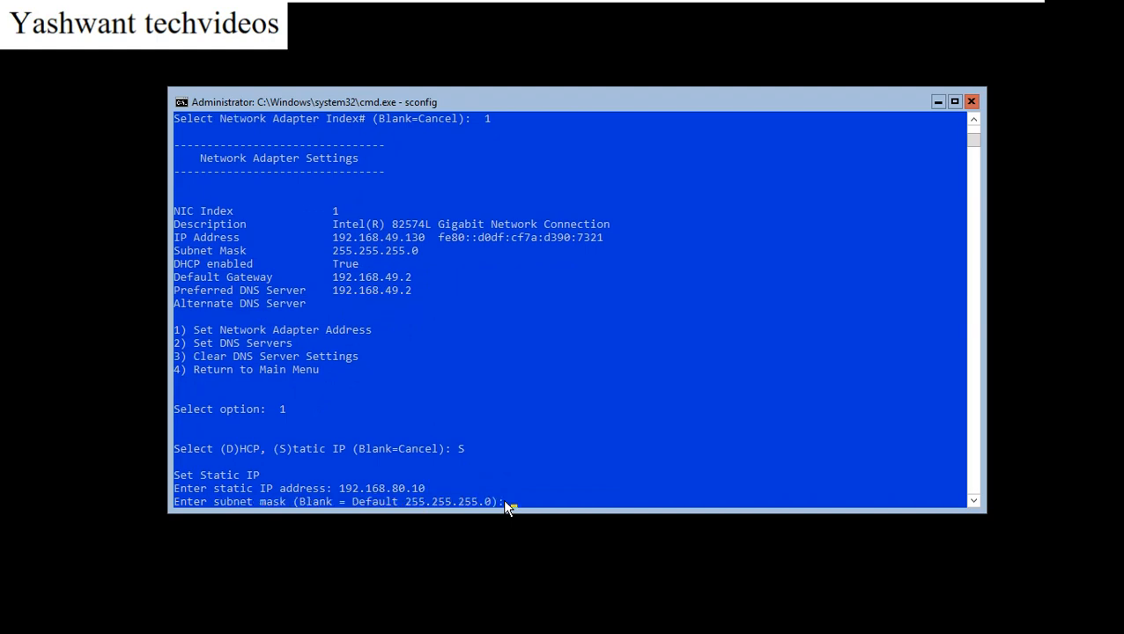
key(Return)
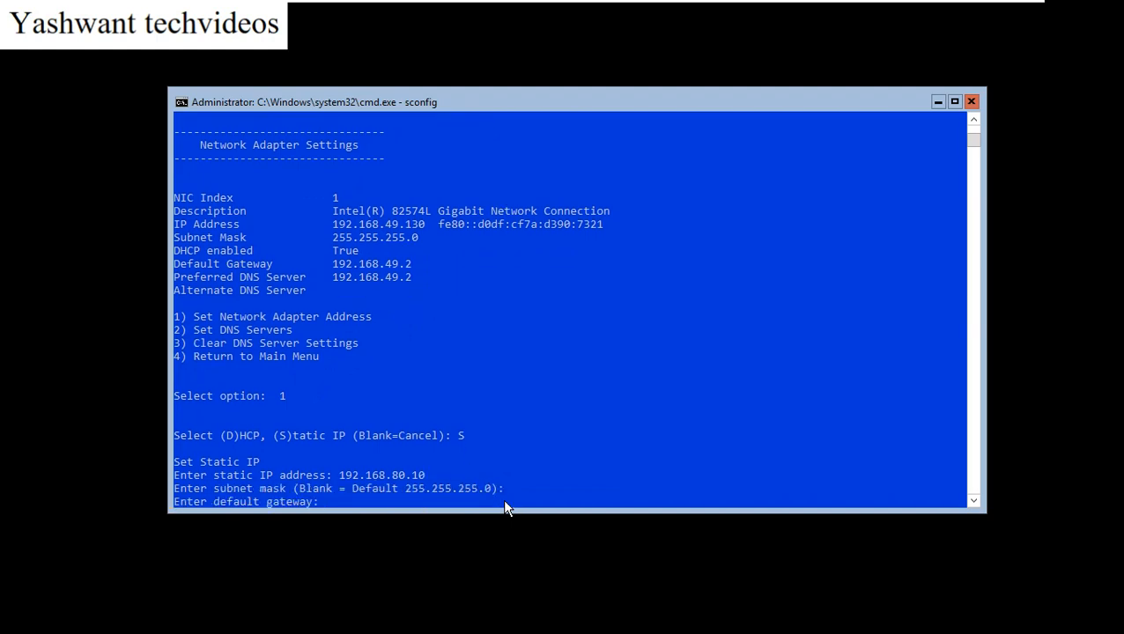
text(192.168.80.1)
key(Return)
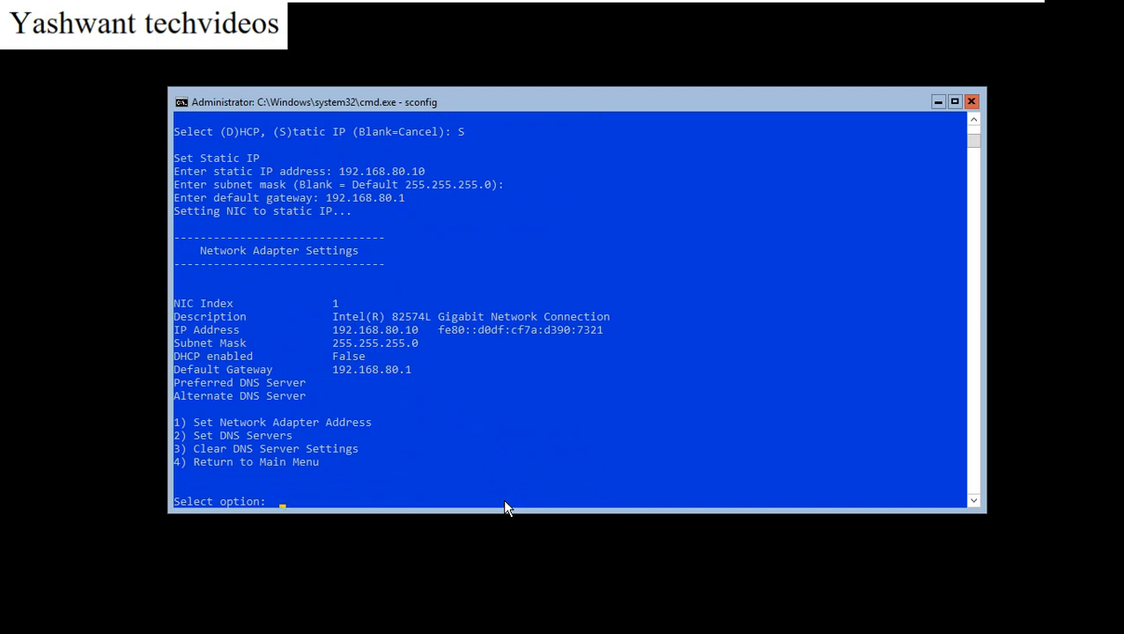
Set the adapter's preferred DNS server to 8.8.8.8.
text(2)
key(Return)
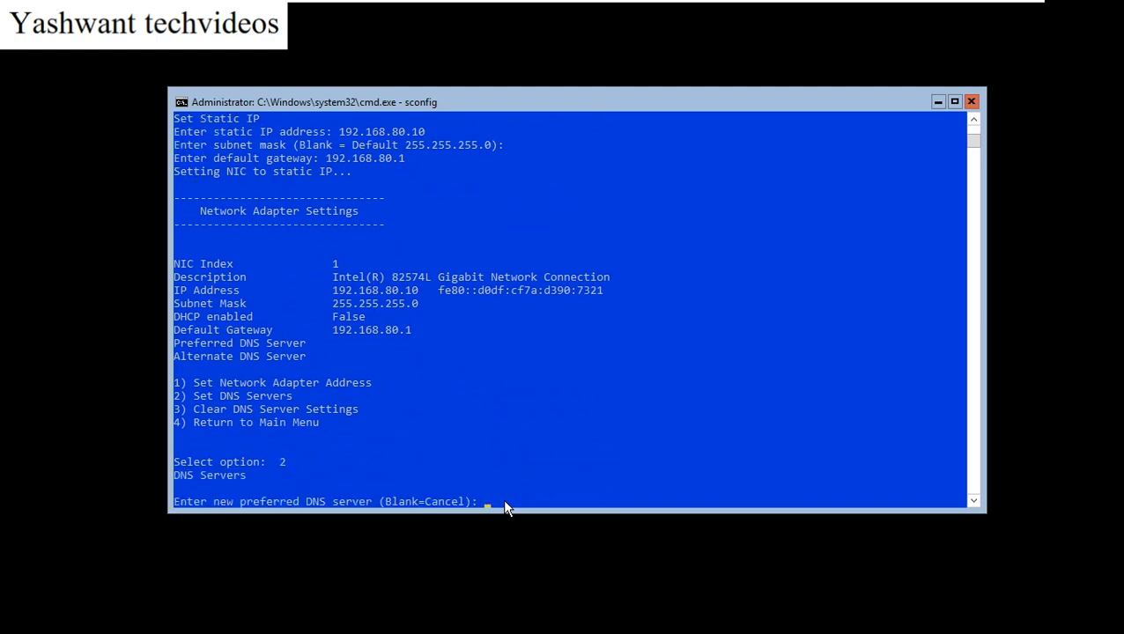
text(8.8.8.8)
key(Return)
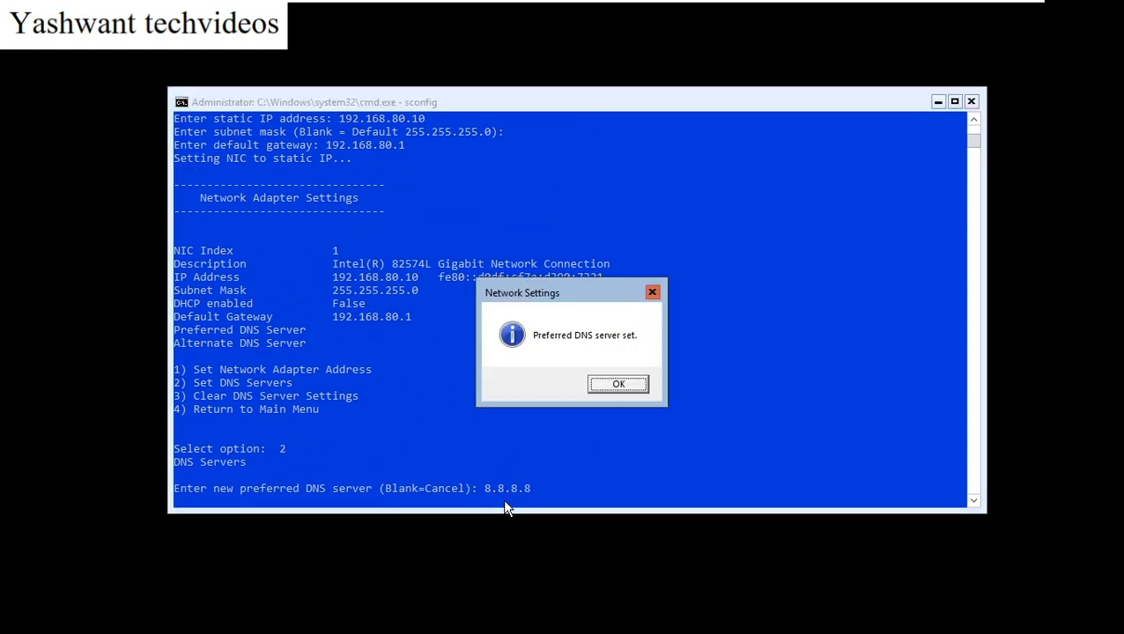
Set the adapter's alternate DNS server to 4.4.4.4 and return to the main Server Configuration menu with option 4.
key(Return)
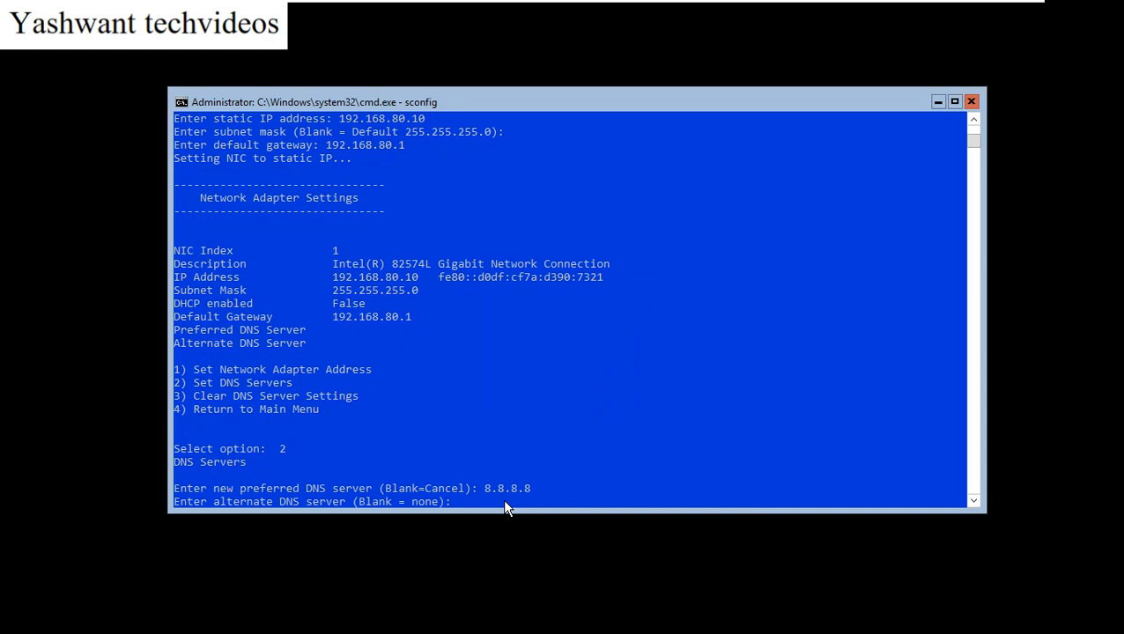
text(4.4.4.4)
key(Return)
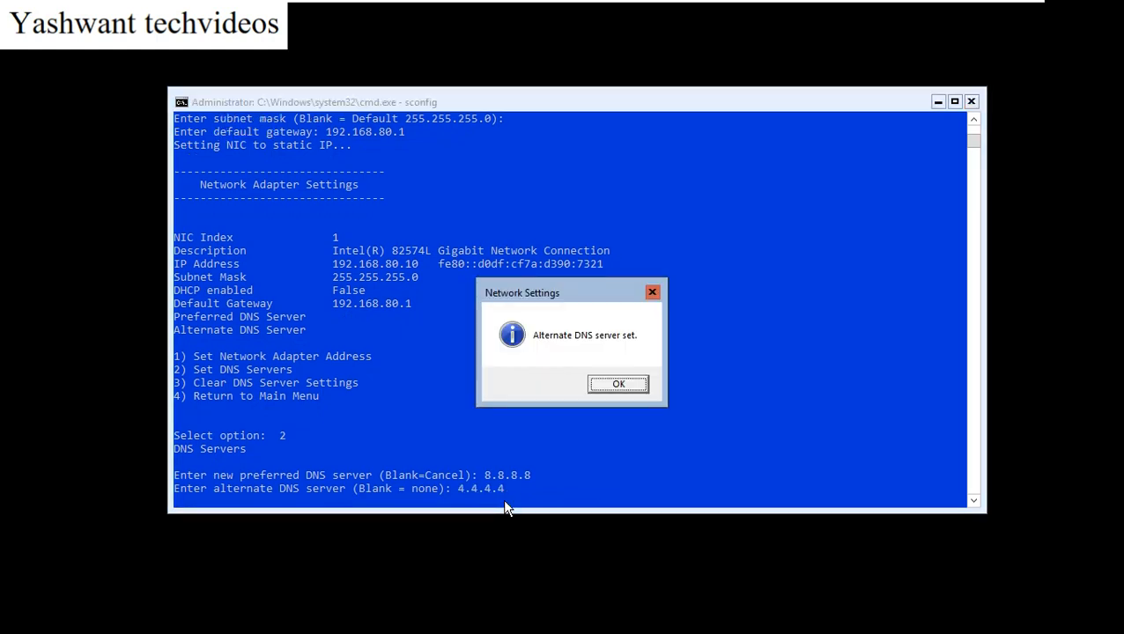
key(Return)
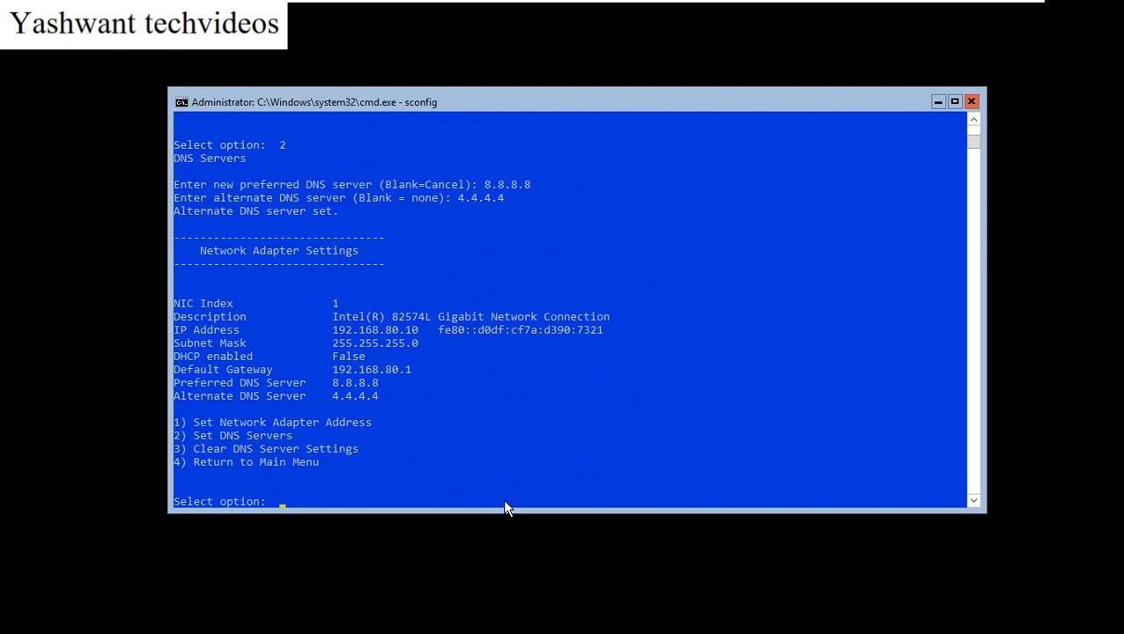
text(4)
key(Return)
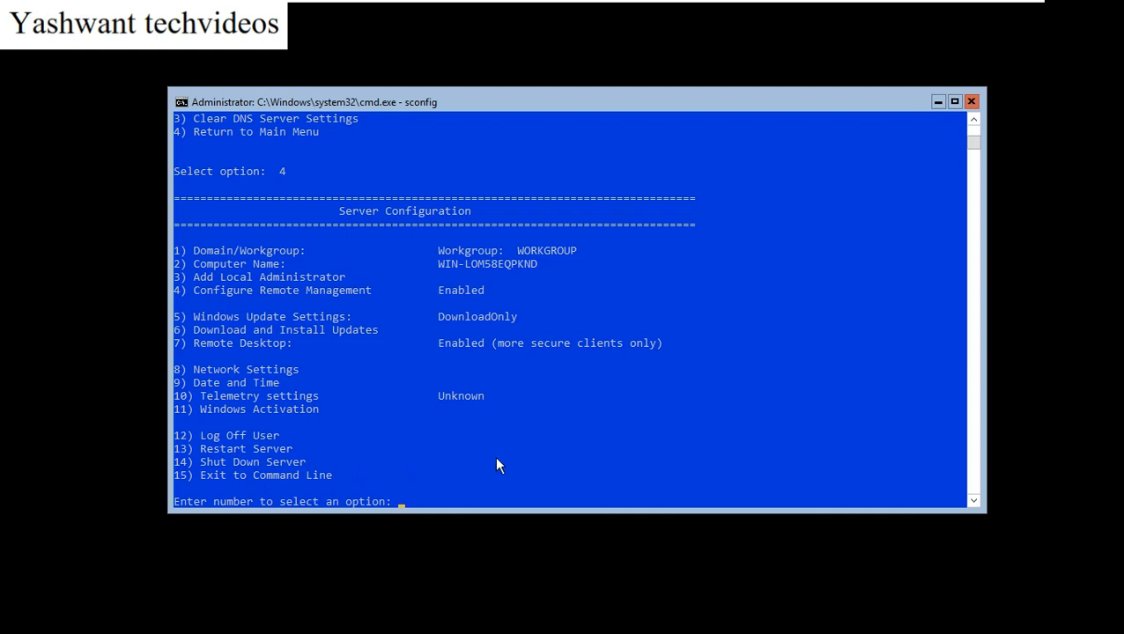
Exit the server configuration to the command line with option 15 and start powershell.
text(15)
key(Return)
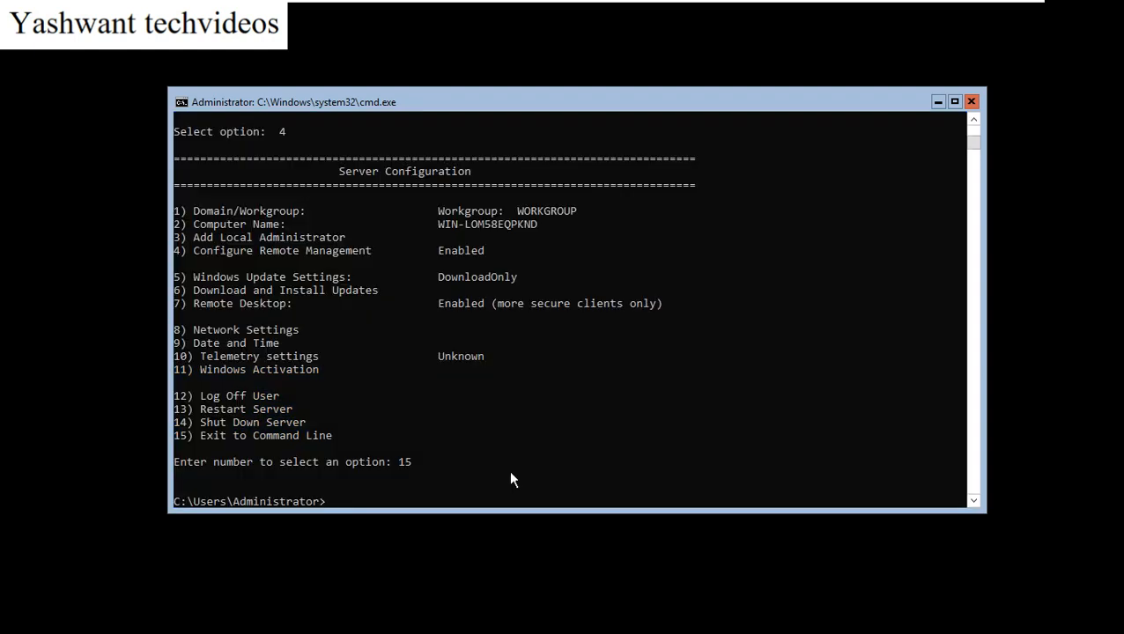
text(powershell)
key(Return)
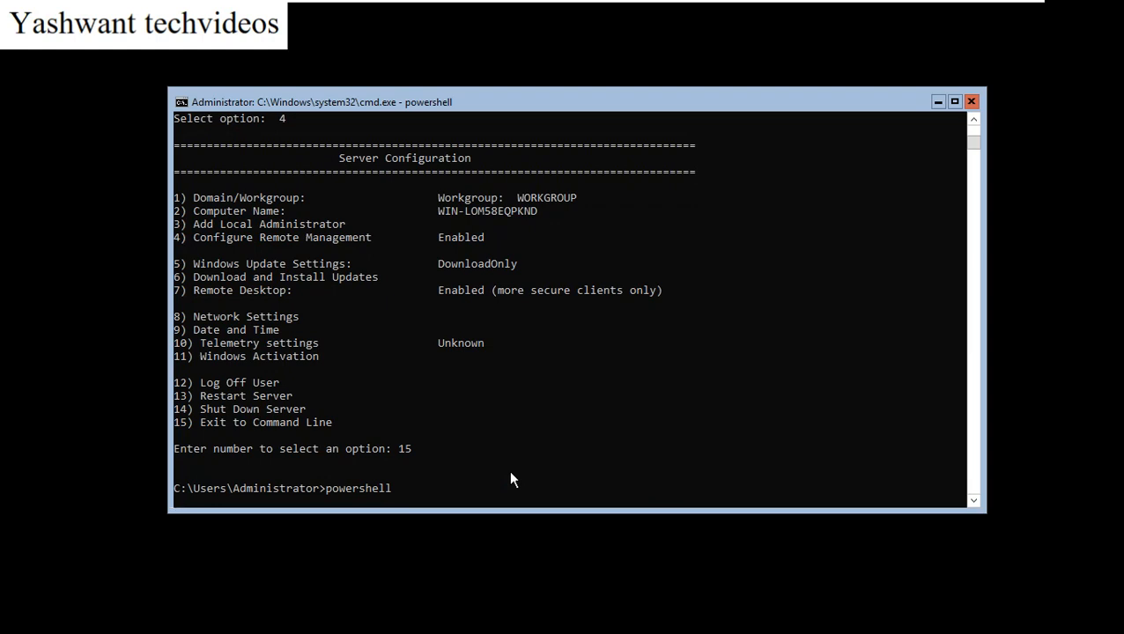
click(448, 489)
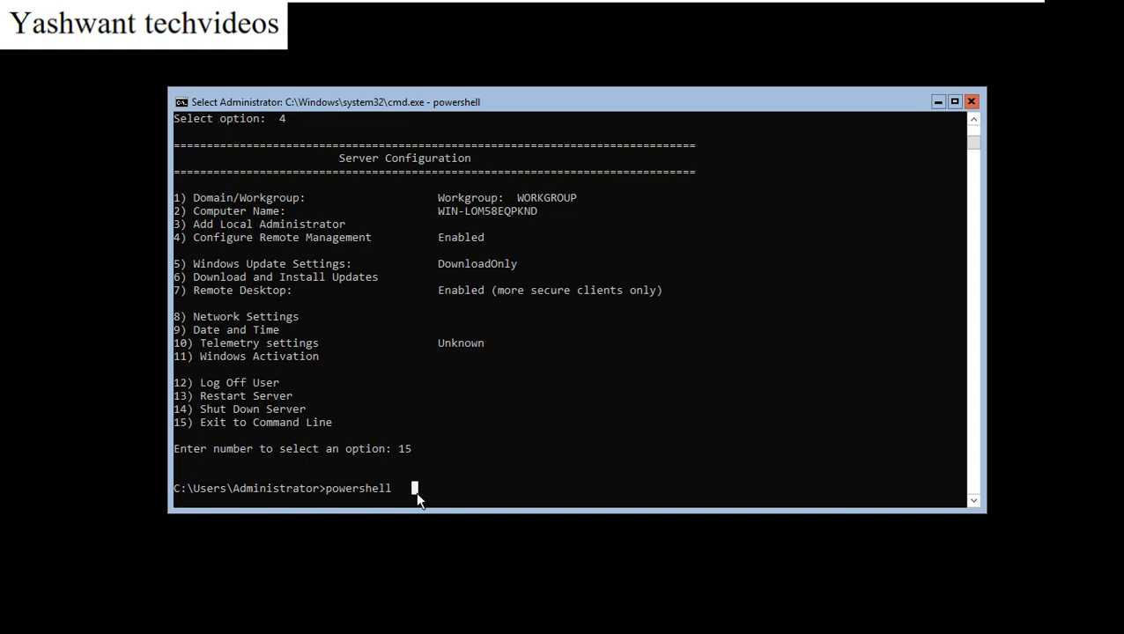
mouse_move(347, 4)
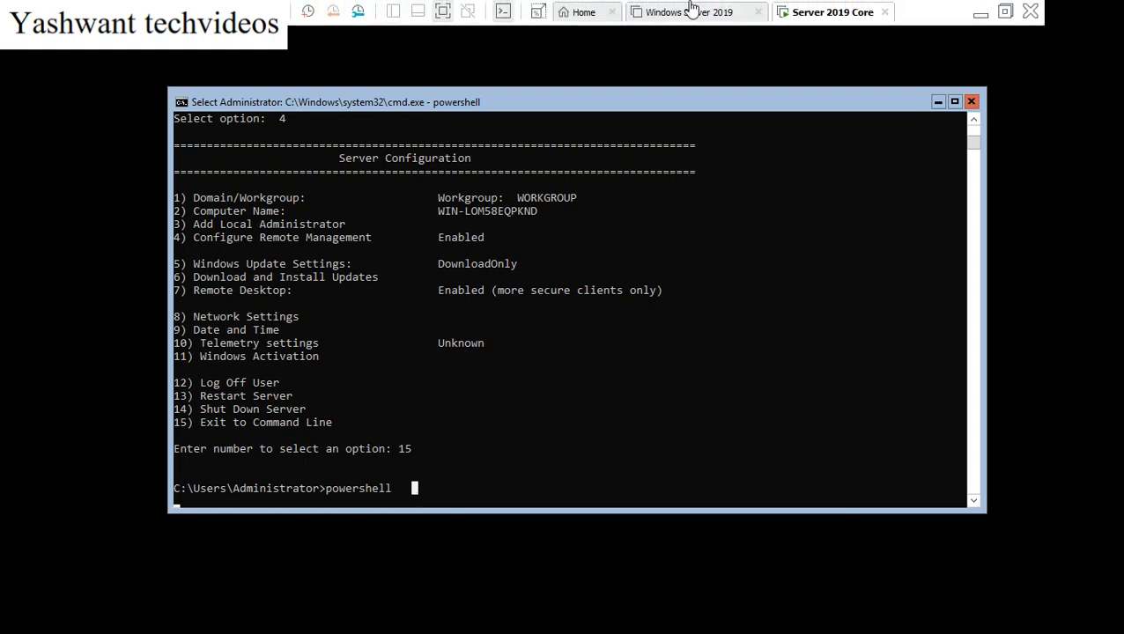